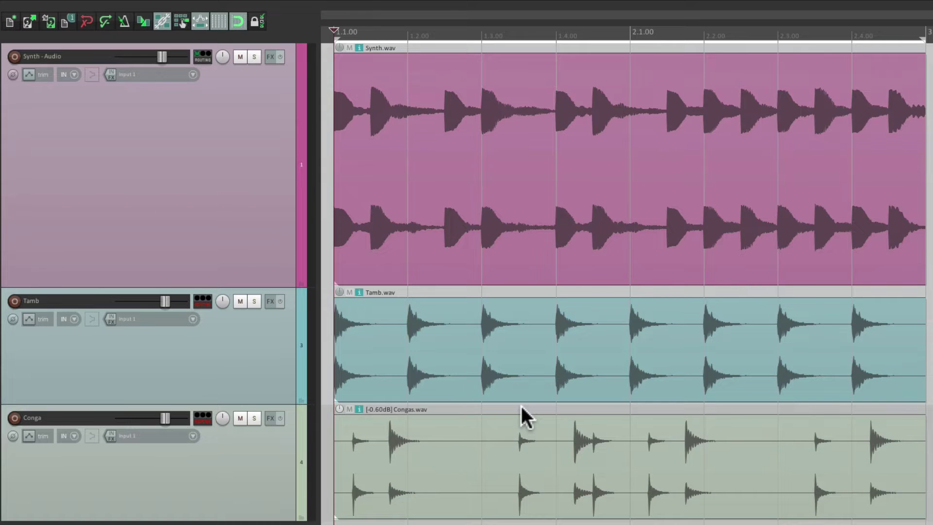
Audition the loops, then turn off grid snap and return Synth.wav to 1.1.00.
key("space")
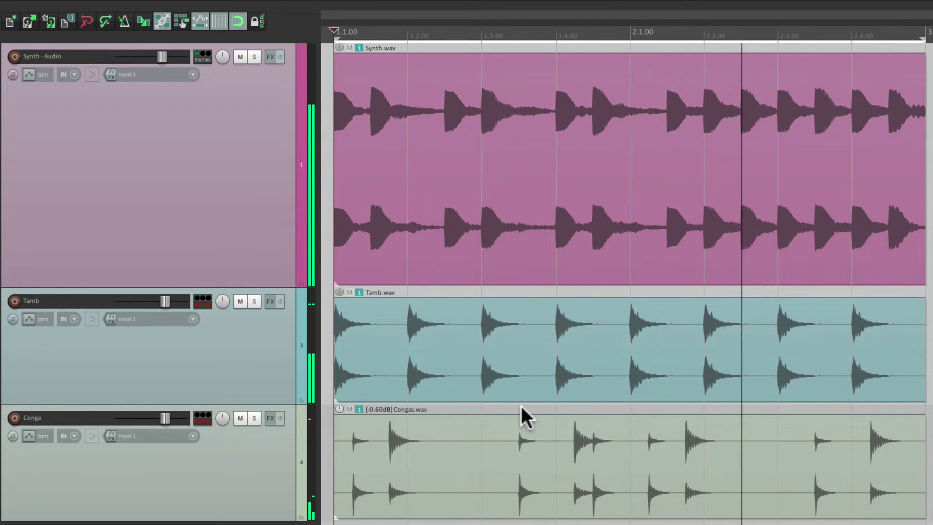
key("space")
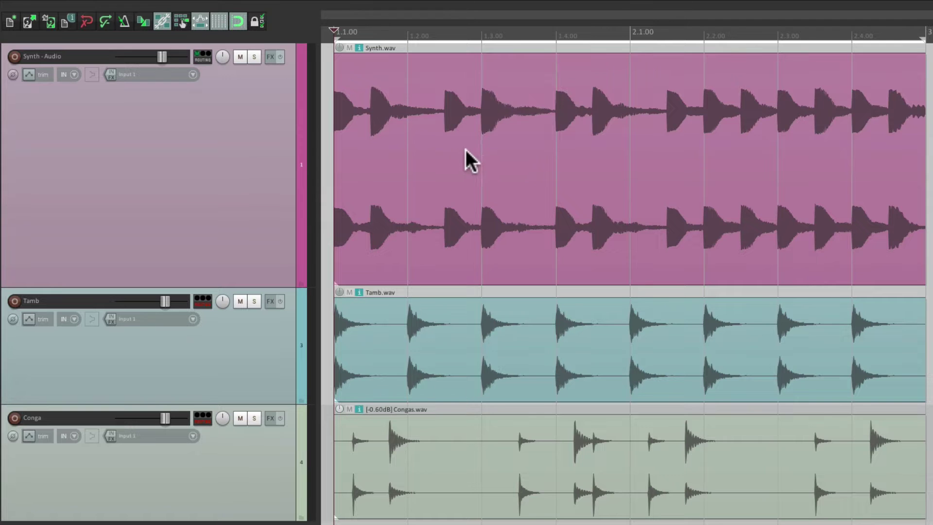
left_click_drag(465, 150, 588, 156)
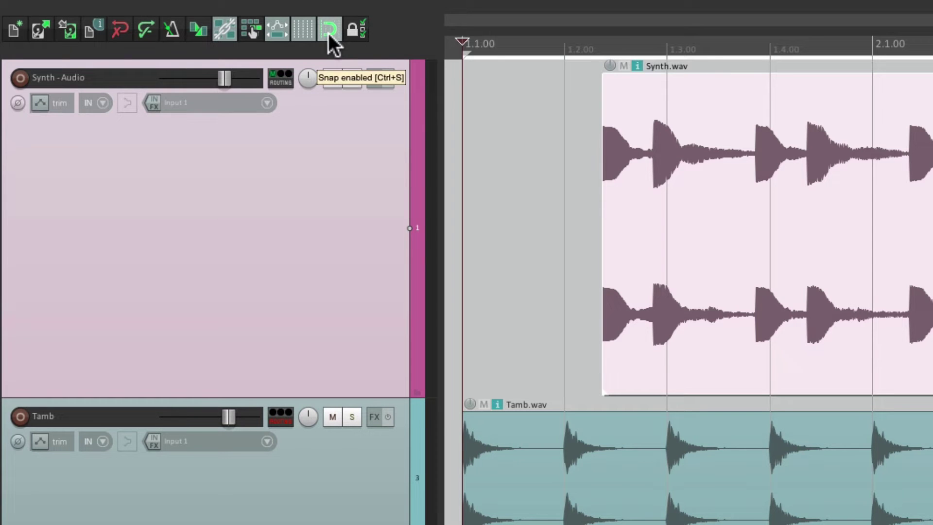
left_click(328, 34)
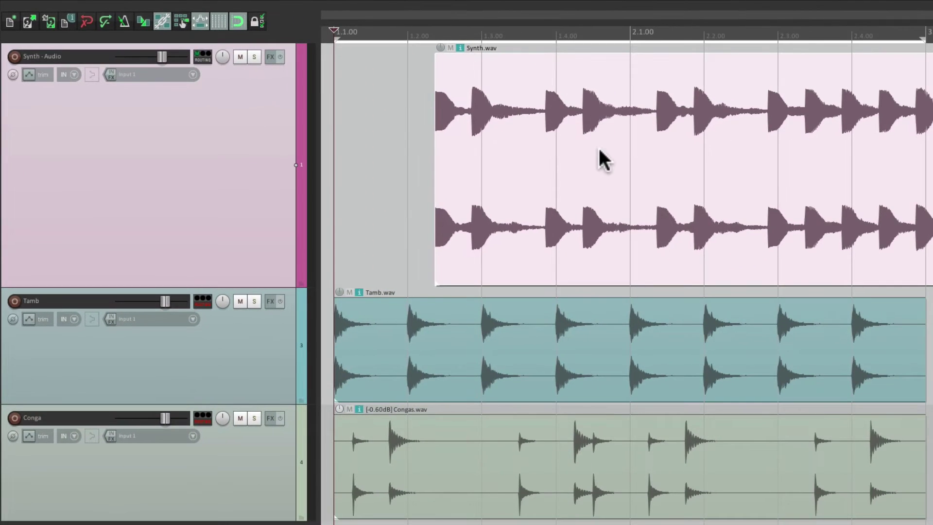
left_click_drag(598, 148, 489, 151)
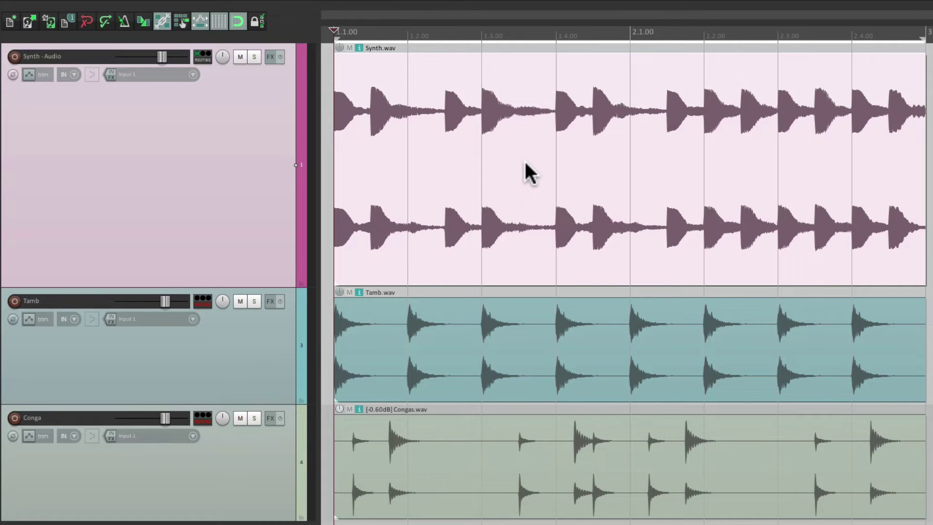
key("shift")
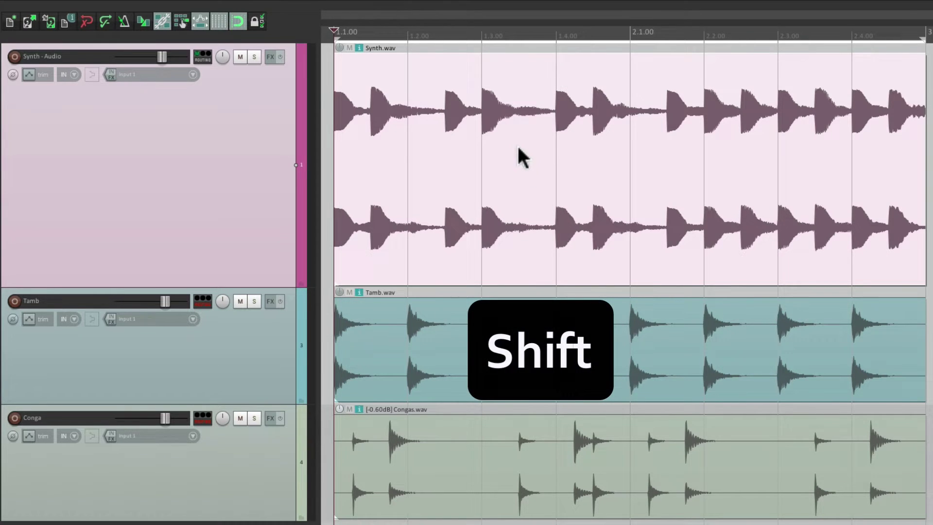
left_click_drag(518, 147, 556, 160)
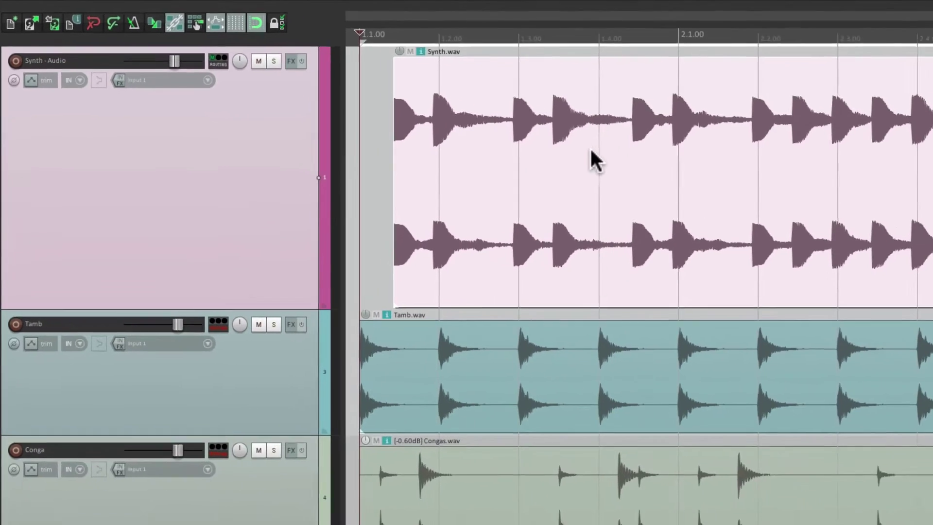
key("shift")
left_click_drag(753, 199, 884, 200)
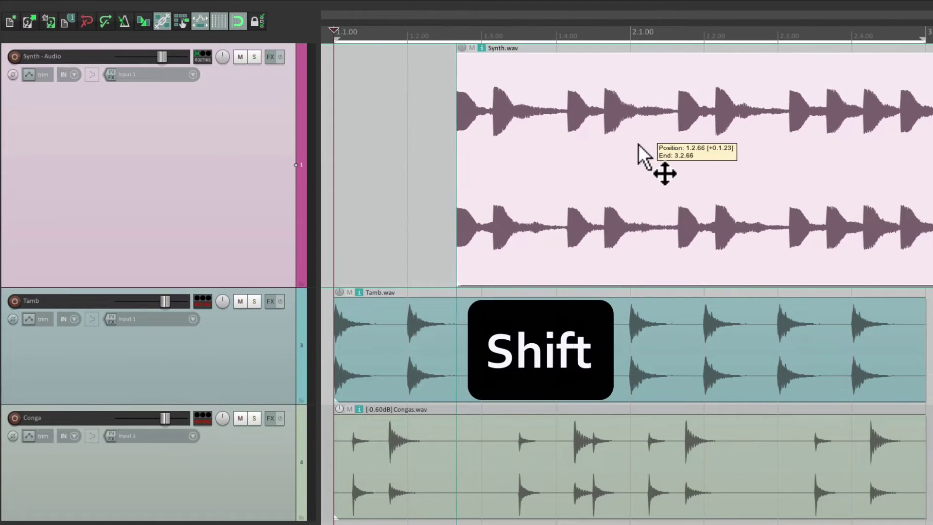
left_click_drag(637, 144, 529, 166)
key("shift")
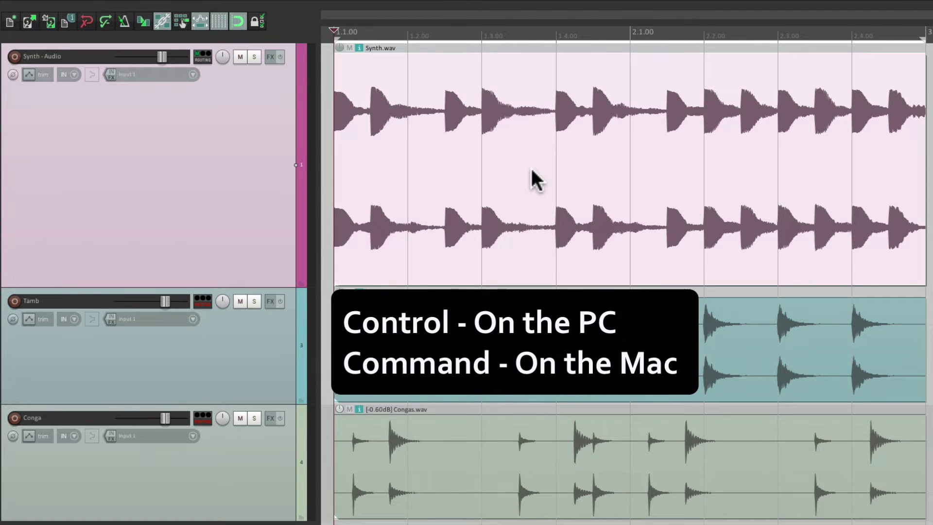
Copy the Synth.wav loop rightward so copies start at 3.1.00 and 5.1.00.
scroll(529, 166, "down", 5)
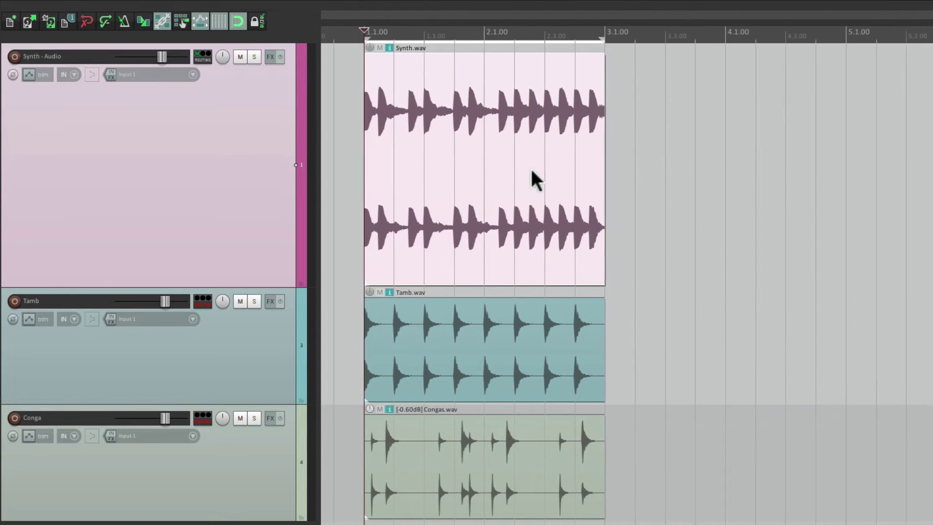
left_click_drag(407, 155, 882, 163)
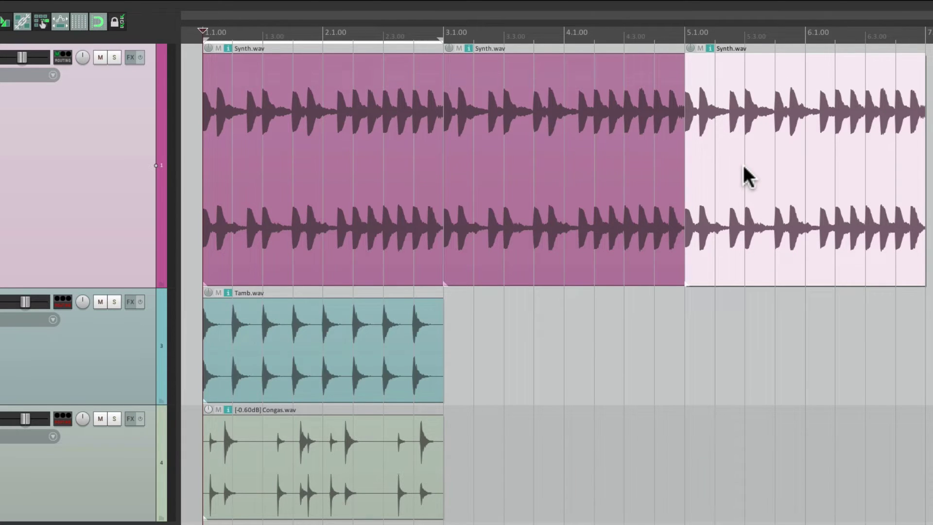
scroll(743, 168, "up", 3)
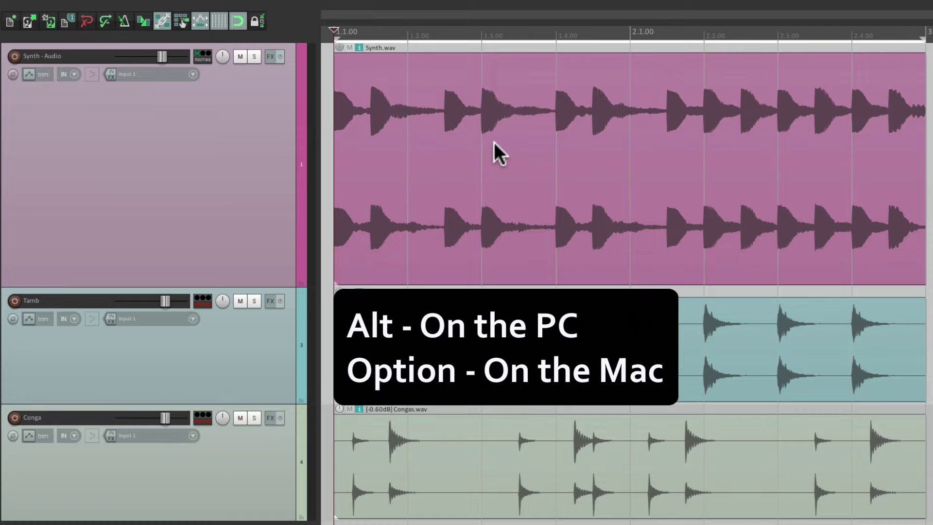
Slip the Synth.wav audio a fraction of a beat inside its item, checking the offset zoomed in.
left_click_drag(463, 150, 506, 162)
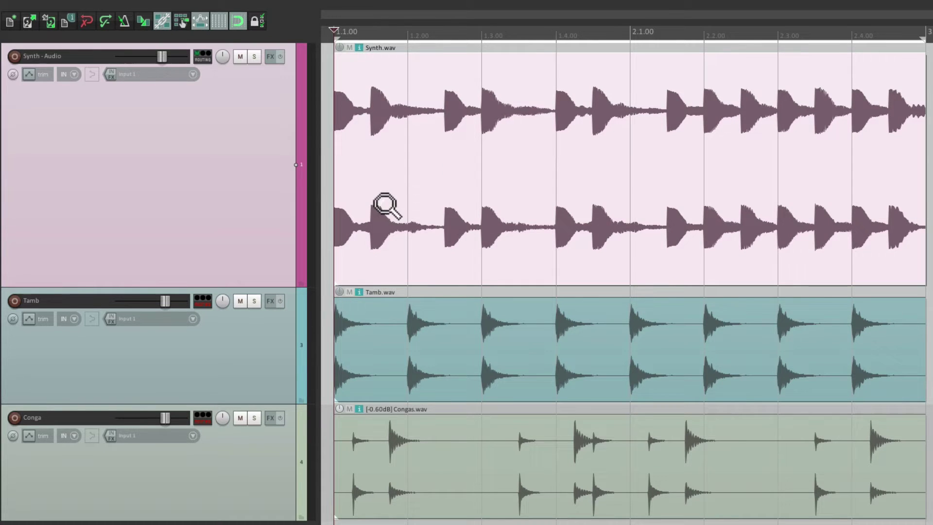
left_click_drag(385, 209, 329, 320)
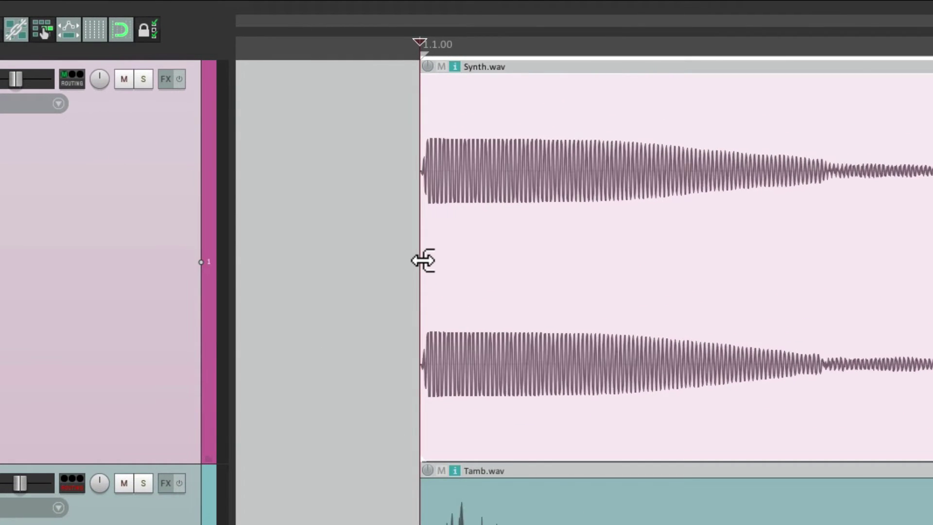
scroll(458, 190, "up", 2)
scroll(422, 261, "up", 4)
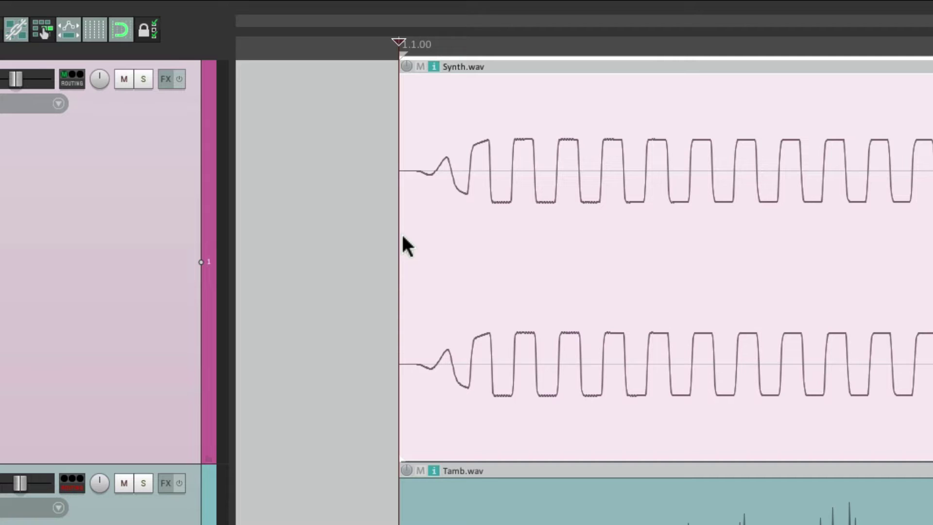
mouse_move(456, 246)
left_mouse_down()
mouse_move(681, 236)
mouse_move(461, 252)
left_mouse_up()
key("ctrl+Page_Down")
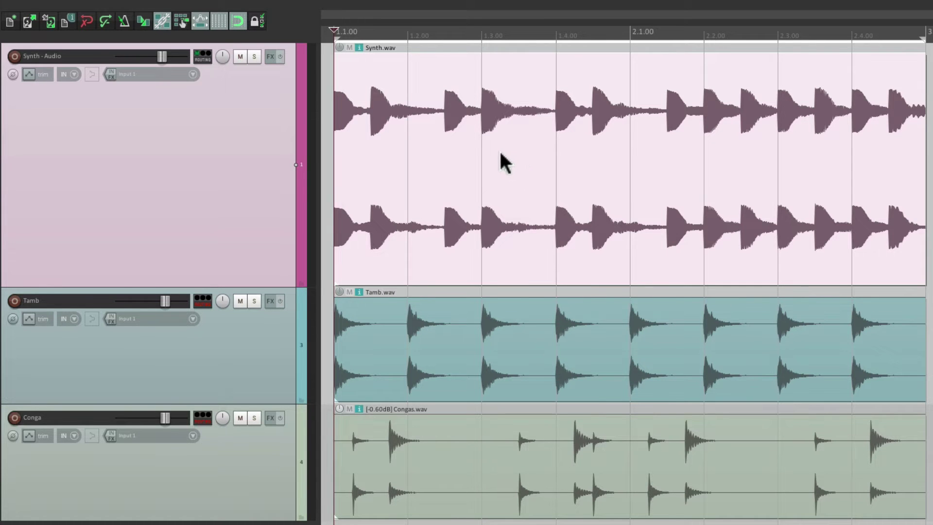
Slip the Synth.wav audio back until its start offset reads about 0.0.00.
left_click_drag(499, 155, 550, 156)
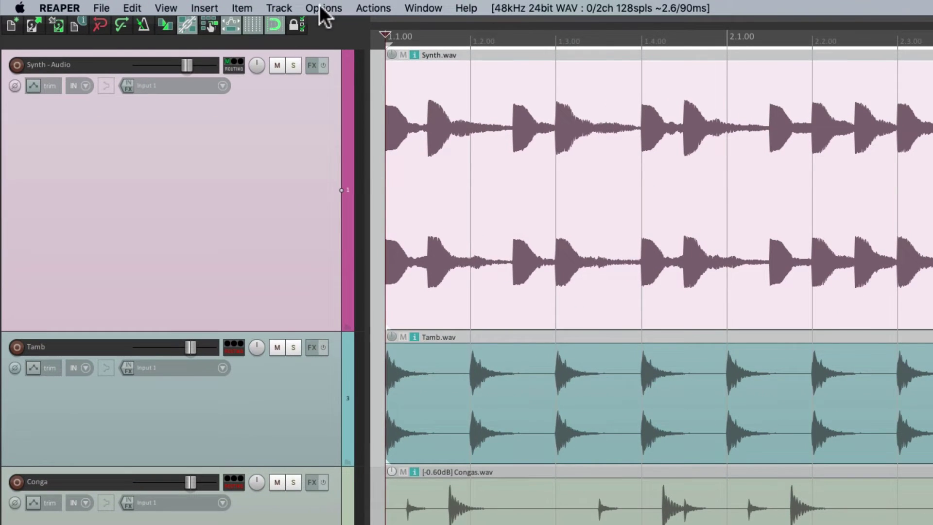
Open Preferences at Editing Behavior > Mouse Modifiers with context Media item and left drag.
left_click(322, 8)
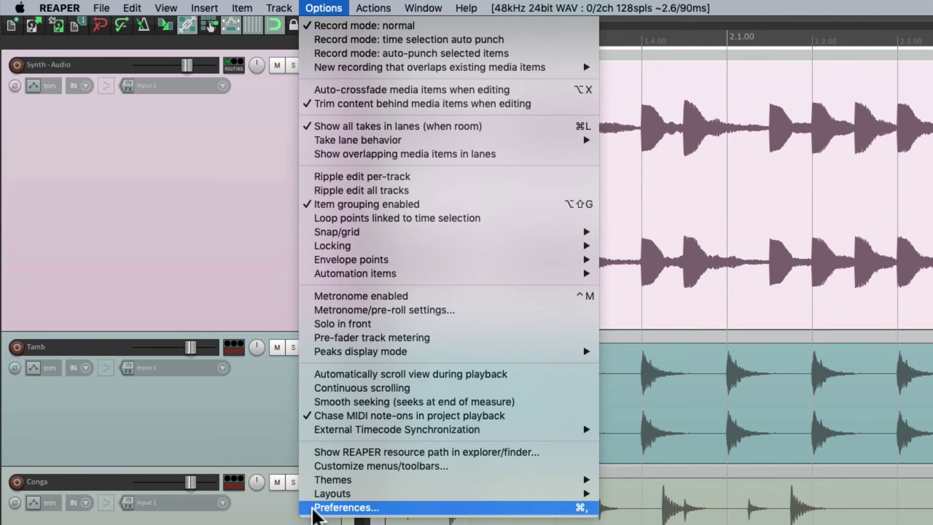
left_click(311, 507)
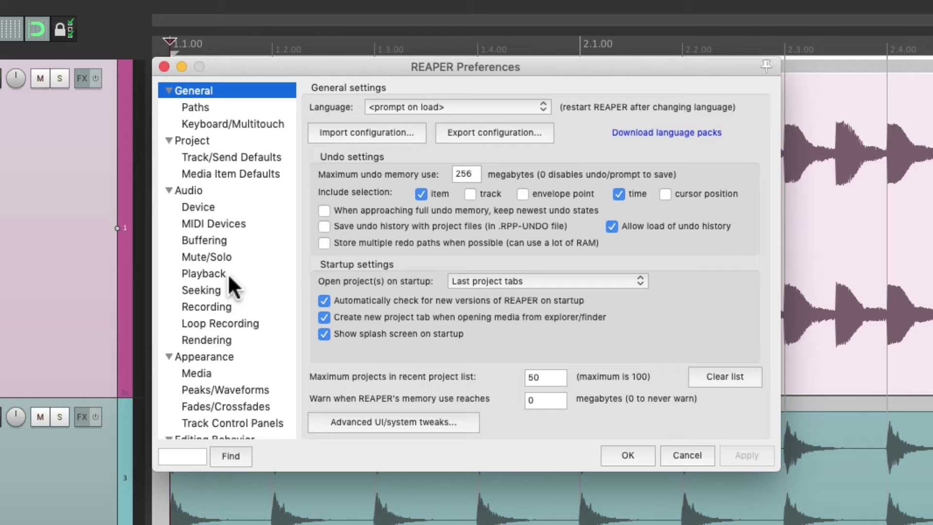
scroll(227, 273, "down", 5)
scroll(229, 277, "down", 5)
left_click(234, 232)
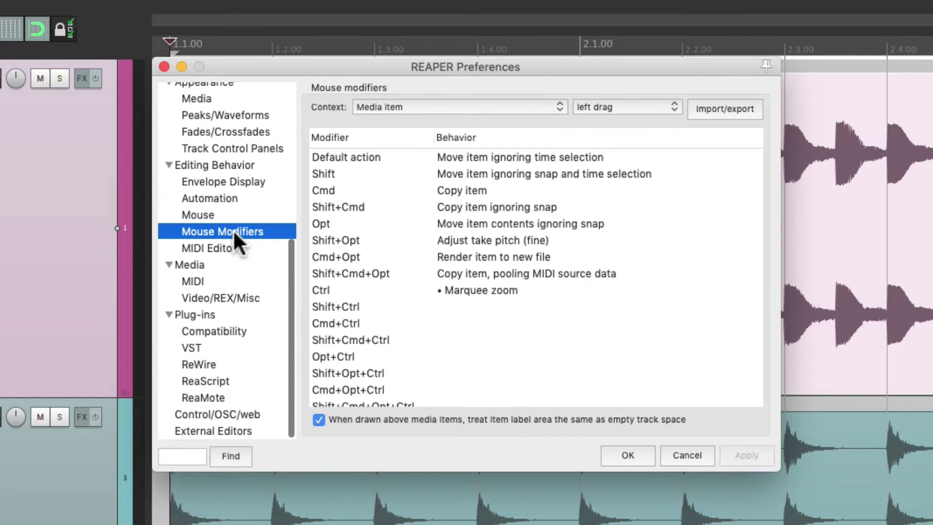
left_click(432, 105)
left_click(431, 106)
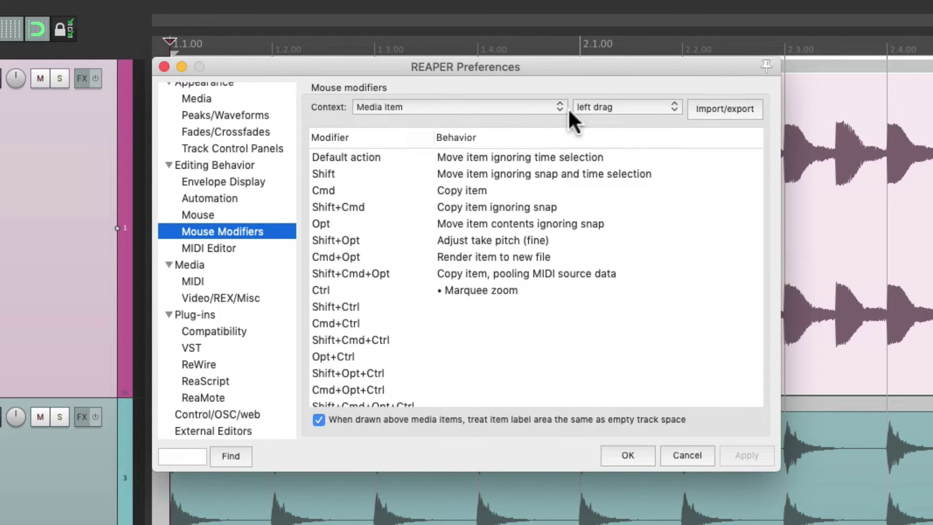
left_click(613, 107)
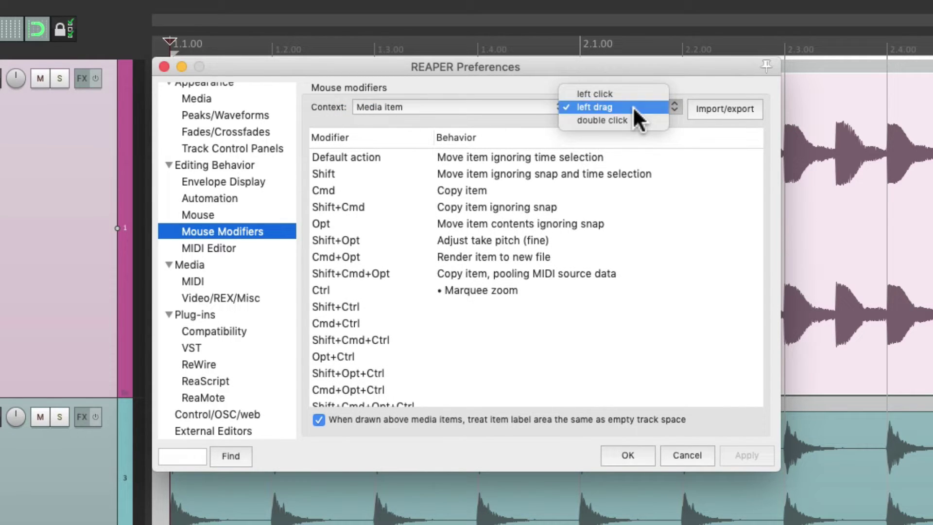
left_click(634, 108)
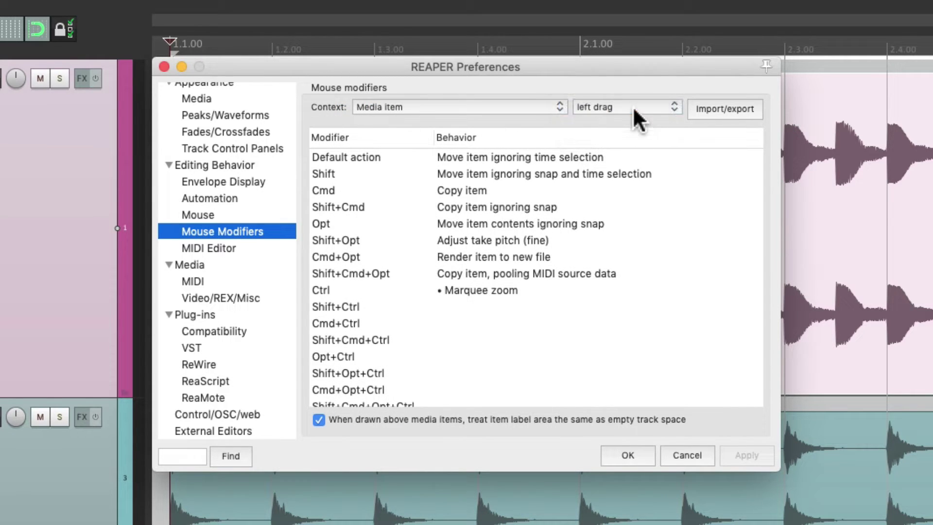
Review the Media item left-drag modifiers, leaving Opt as Move item contents ignoring snap.
left_click(515, 160)
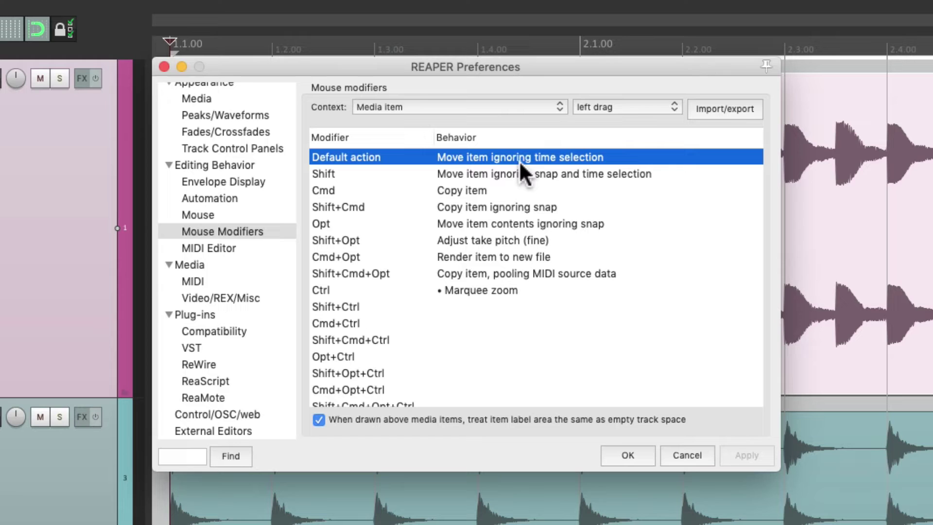
left_click(503, 173)
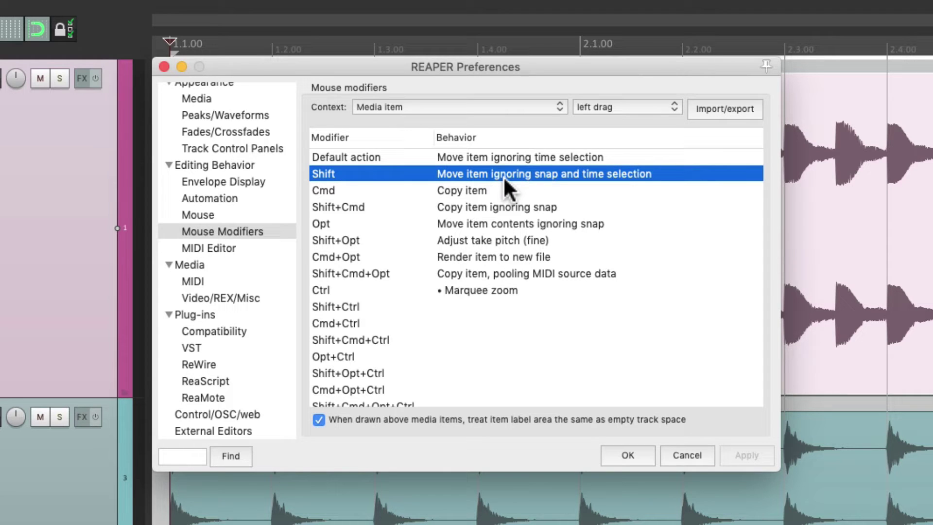
left_click(501, 188)
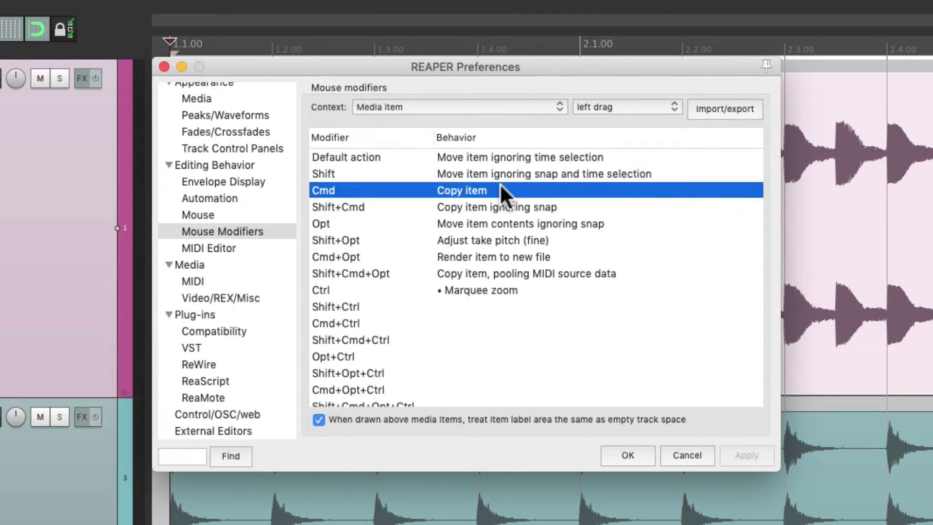
left_click(557, 224)
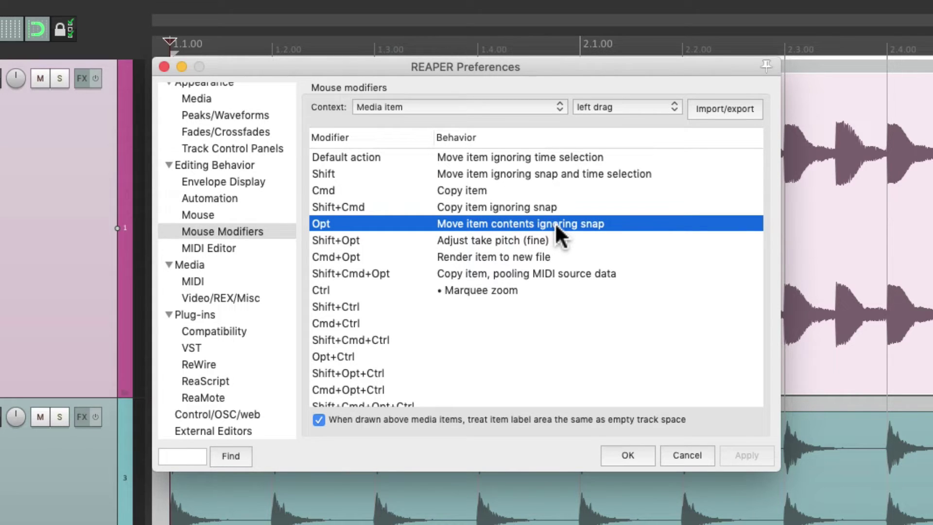
left_click(554, 223)
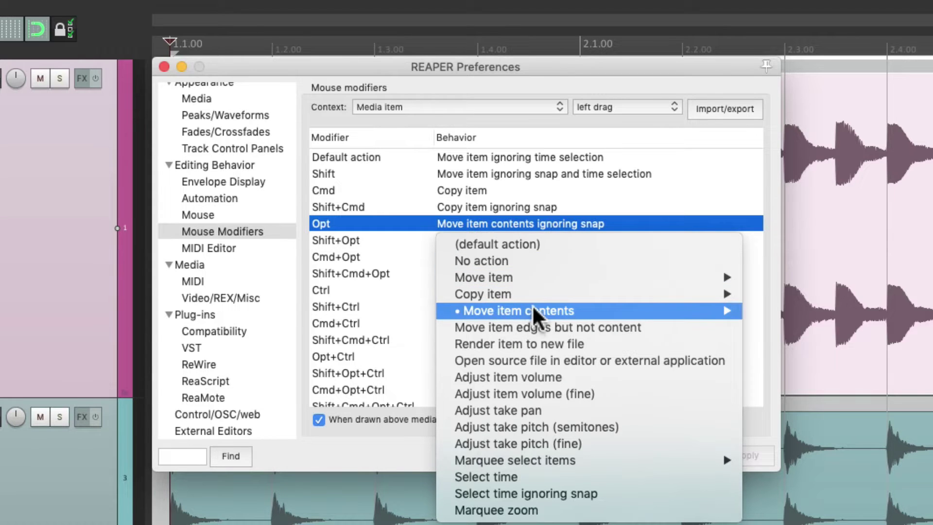
mouse_move(529, 309)
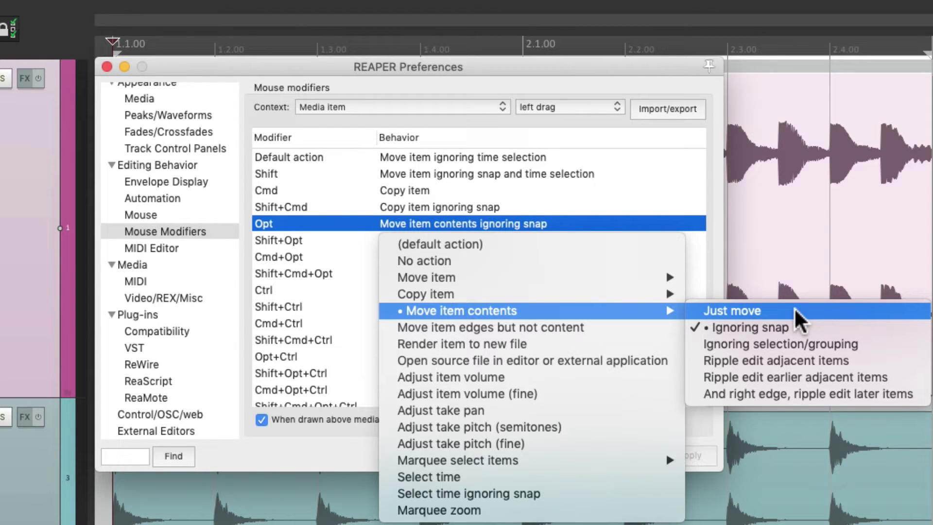
left_click(651, 188)
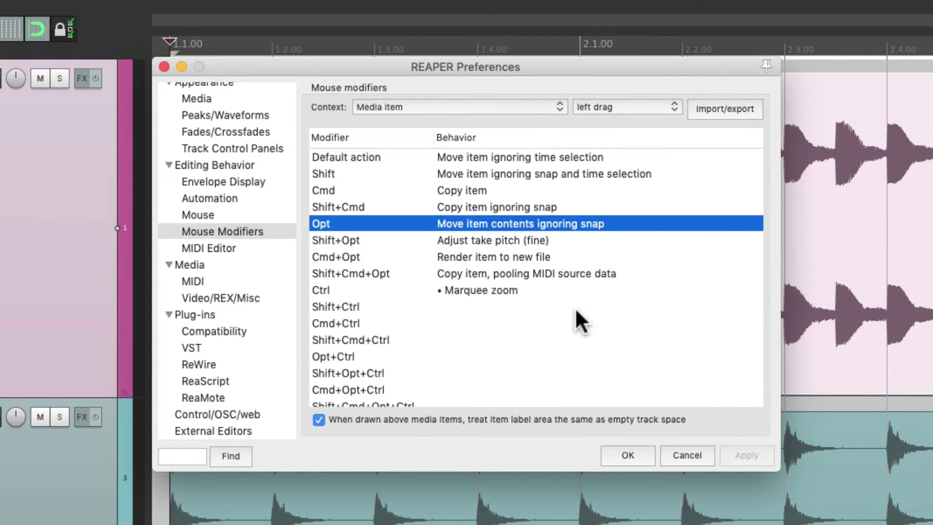
scroll(577, 321, "down", 1)
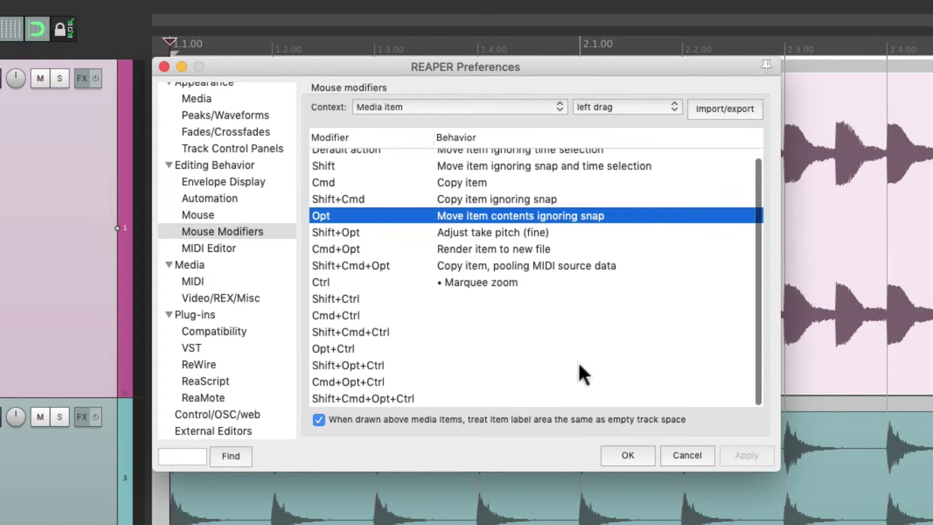
Assign Opt+Ctrl left drag to Move item contents (Just move) and close Preferences with OK.
left_click(470, 348)
double_click(470, 349)
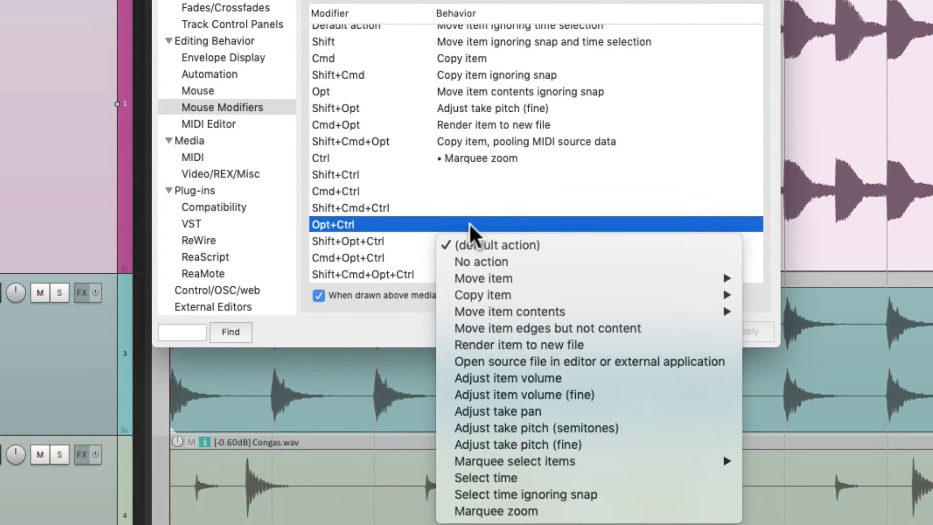
mouse_move(444, 311)
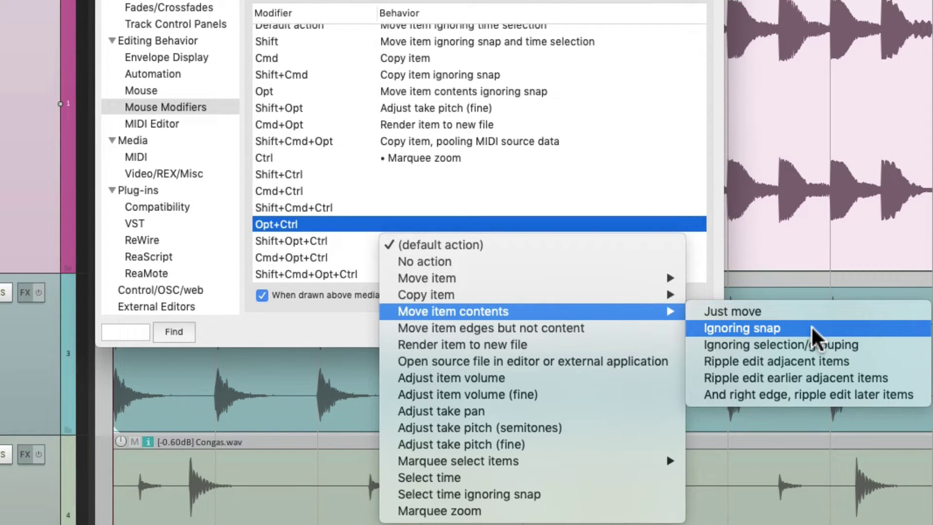
left_click(807, 314)
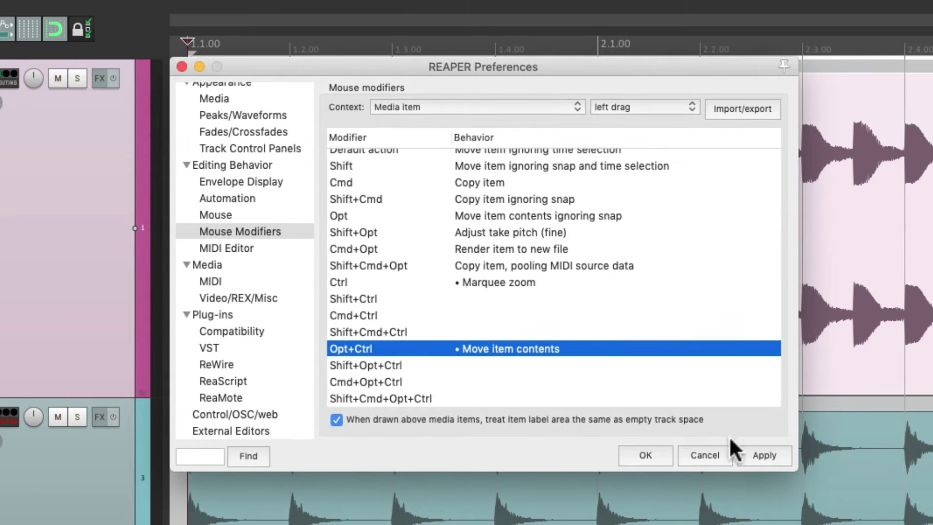
left_click(651, 455)
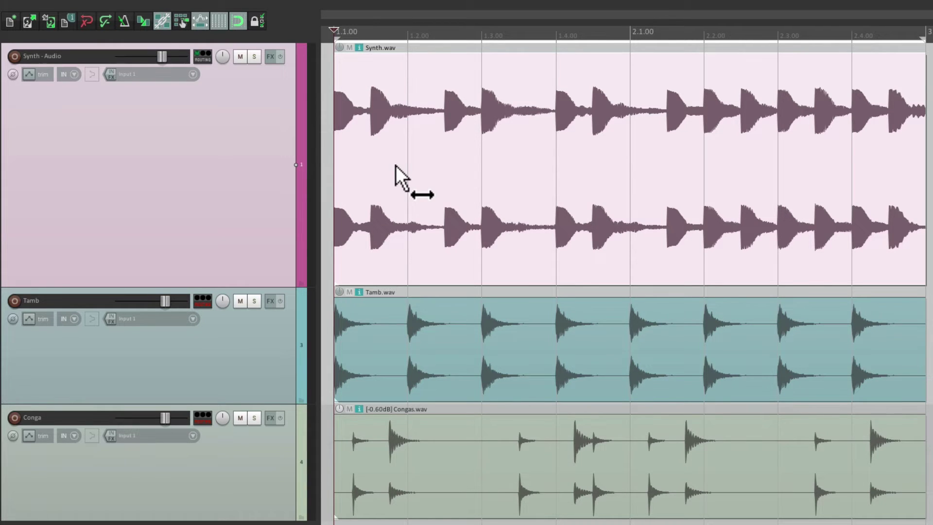
Opt+Ctrl-drag the Synth.wav contents to a 1.3.00 start offset and play it back.
left_click_drag(395, 165, 510, 187)
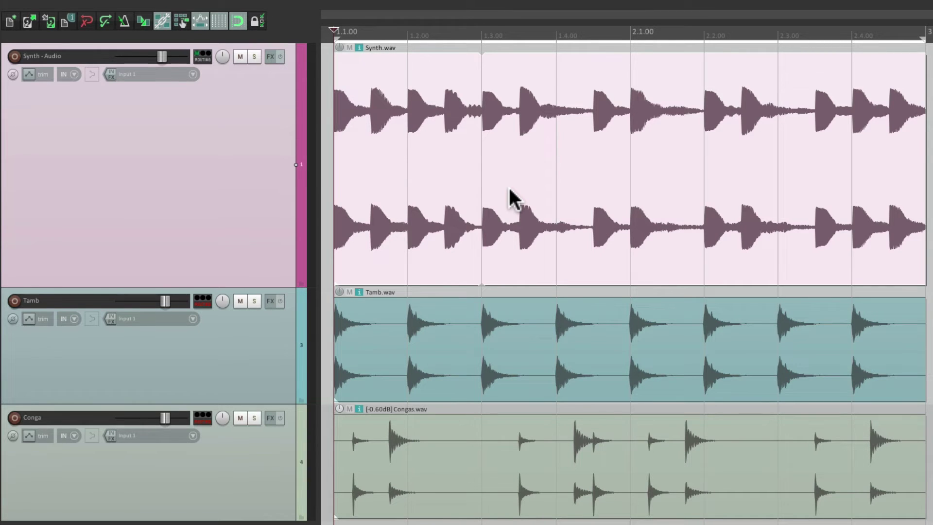
key("space")
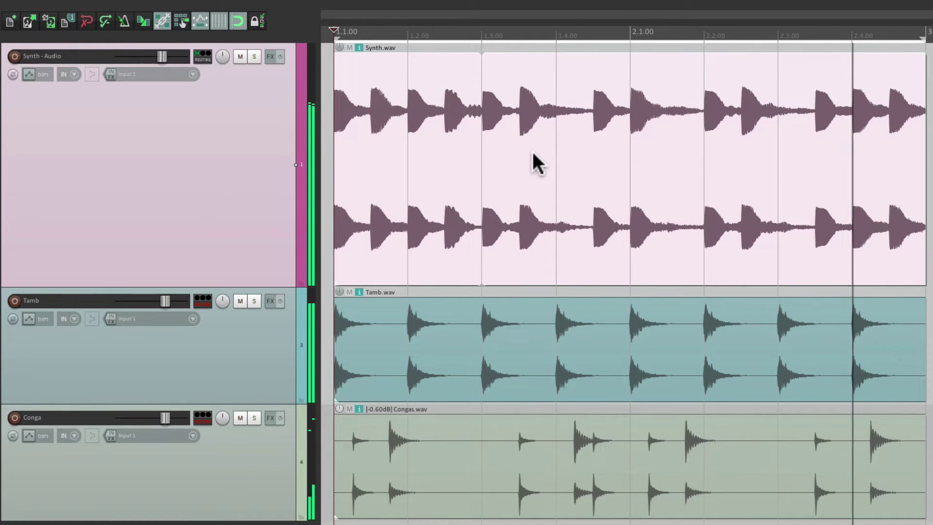
key("space")
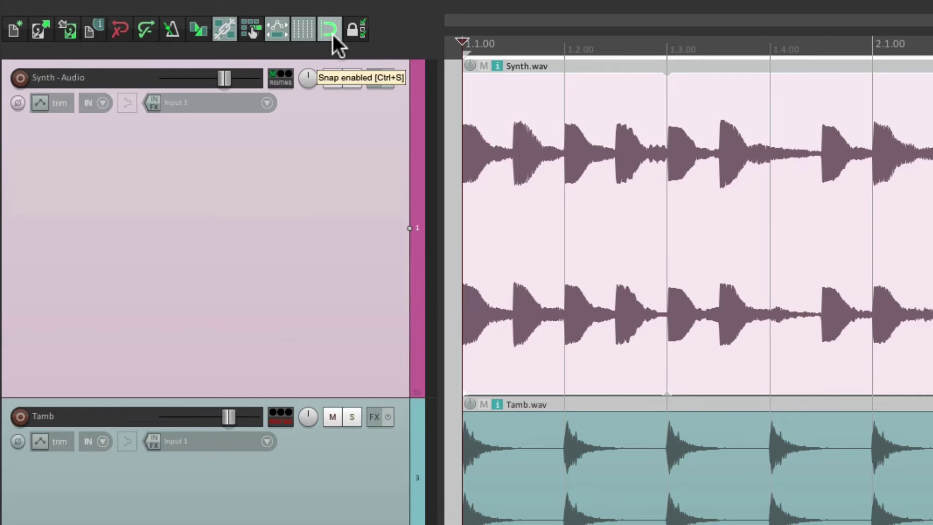
Set grid line spacing to 1/8, then slide the Synth.wav contents back left and play.
right_click(332, 34)
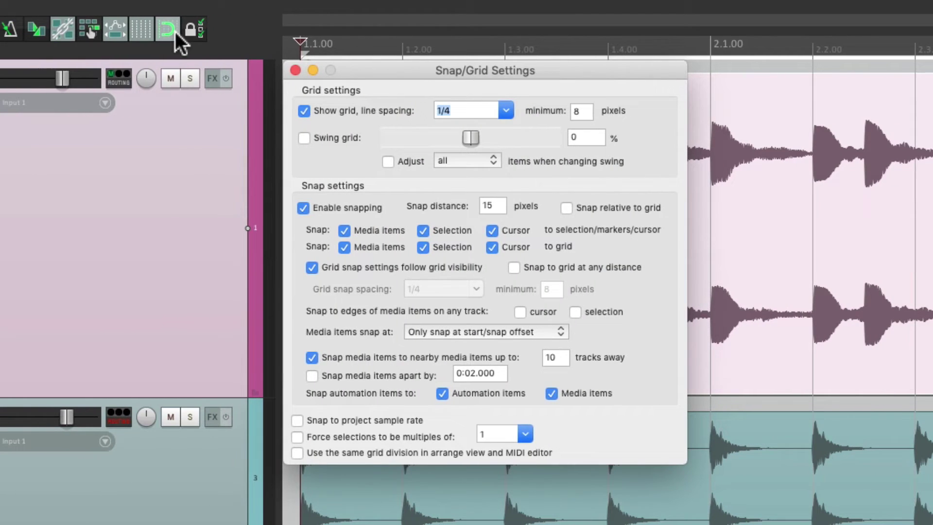
left_click(505, 111)
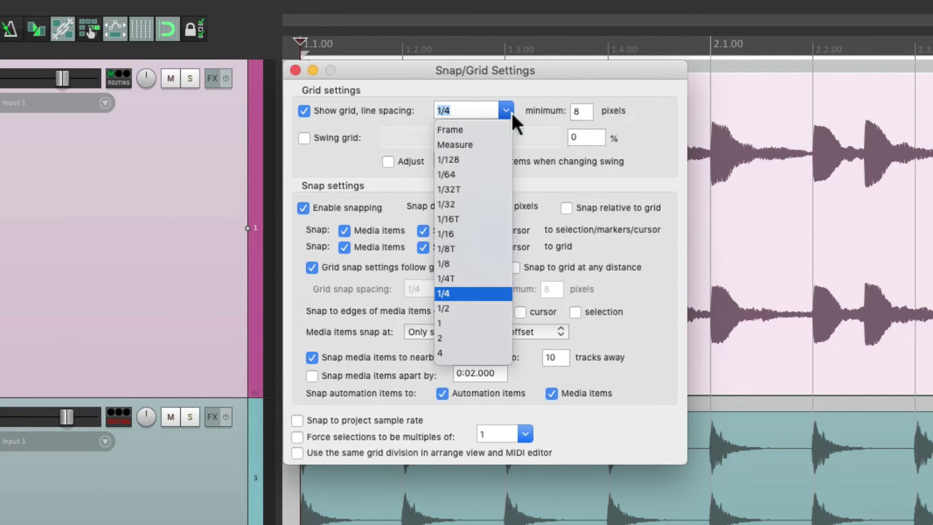
left_click(476, 262)
left_click(294, 70)
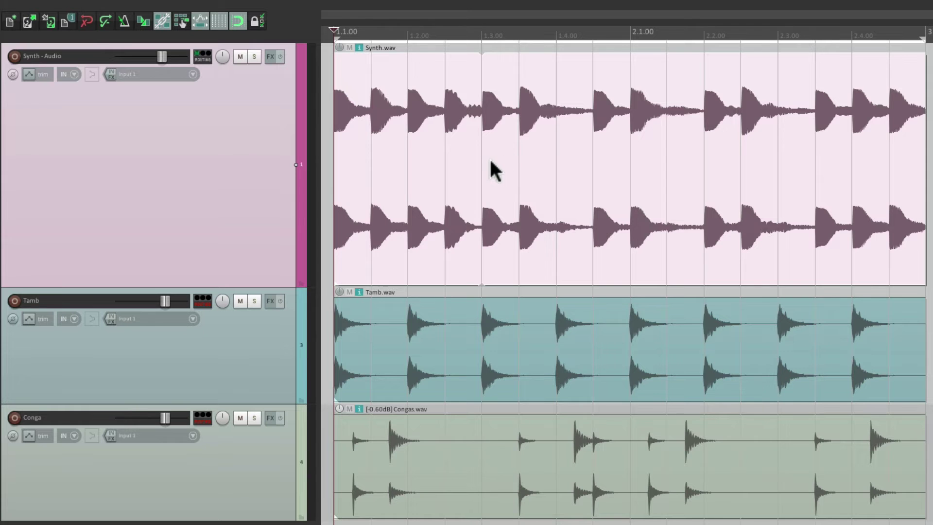
left_click_drag(490, 162, 348, 173)
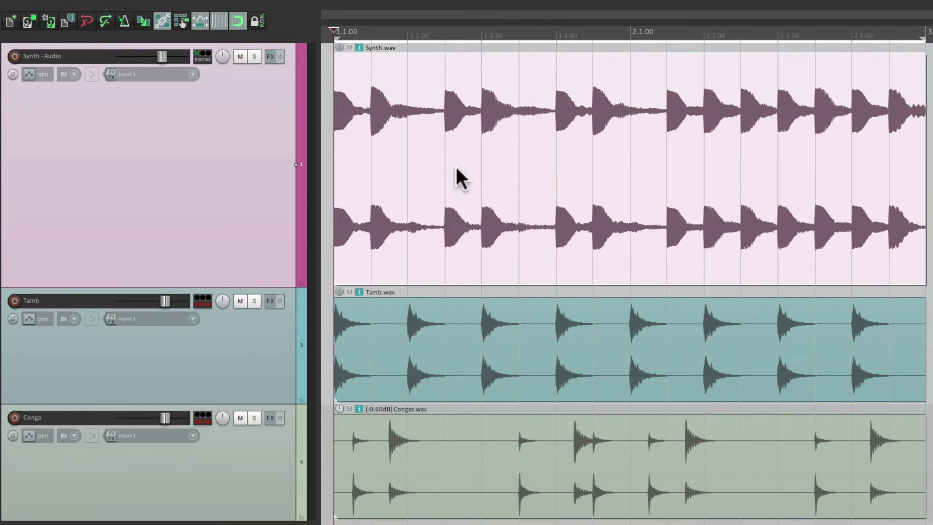
key("space")
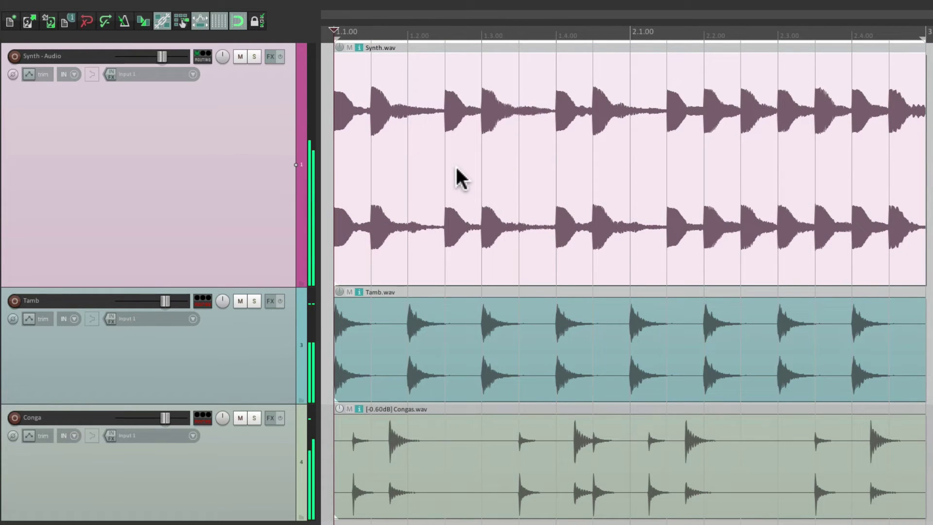
Shift the Synth.wav contents later by grid steps over three drags, auditioning the loop after each.
key("space")
left_click_drag(433, 155, 487, 165)
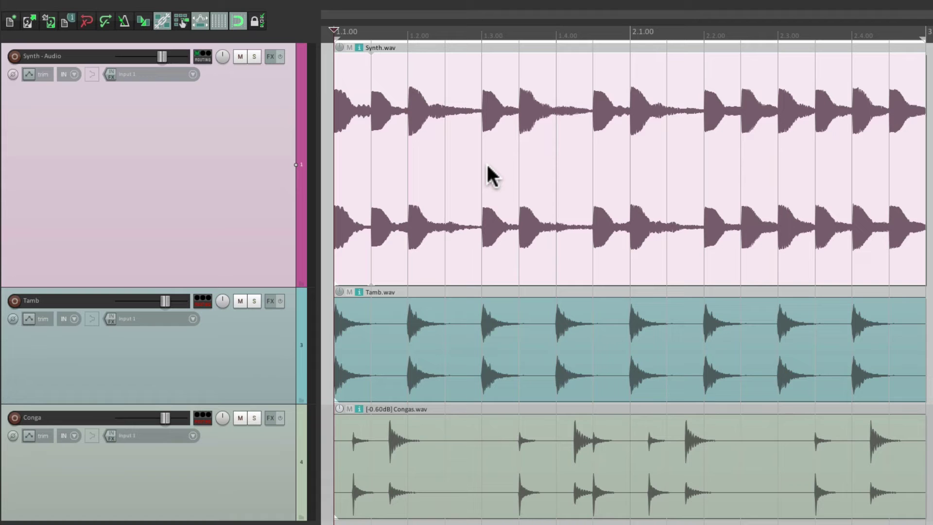
key("space")
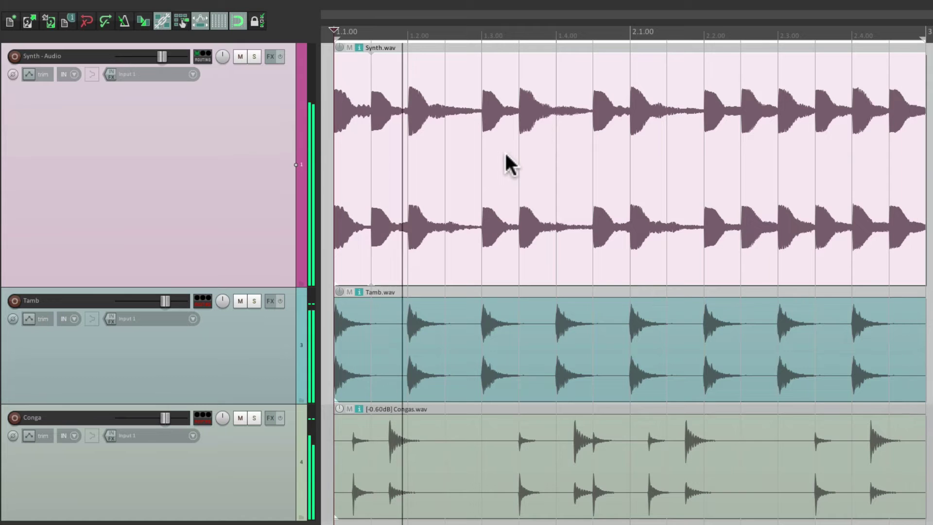
key("space")
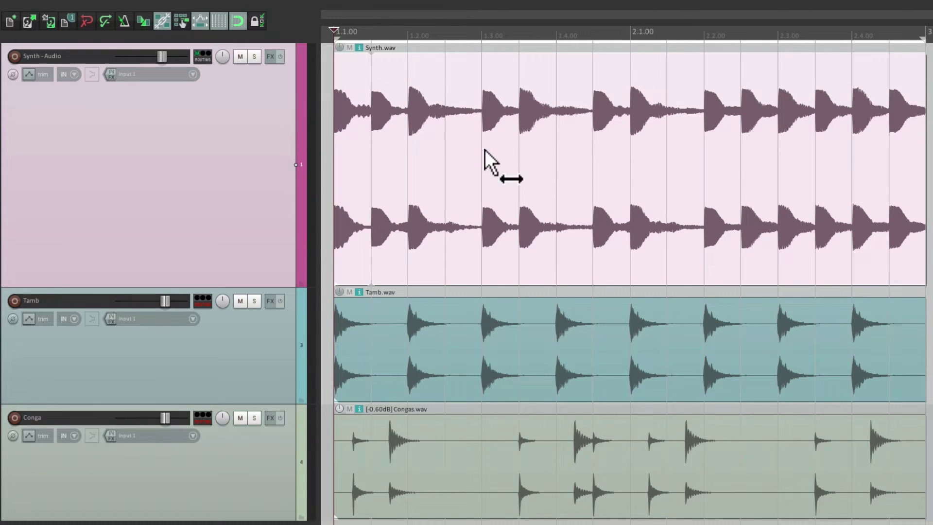
left_click_drag(485, 151, 518, 162)
key("space")
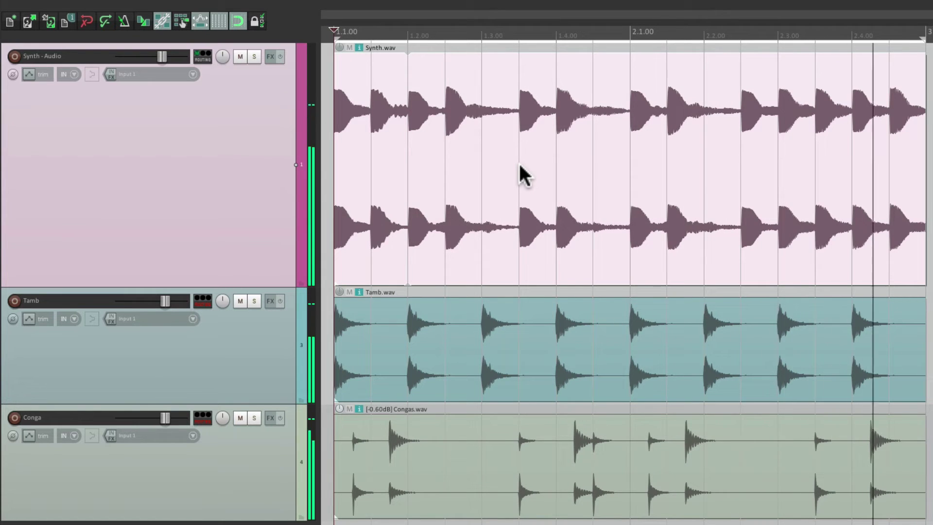
key("space")
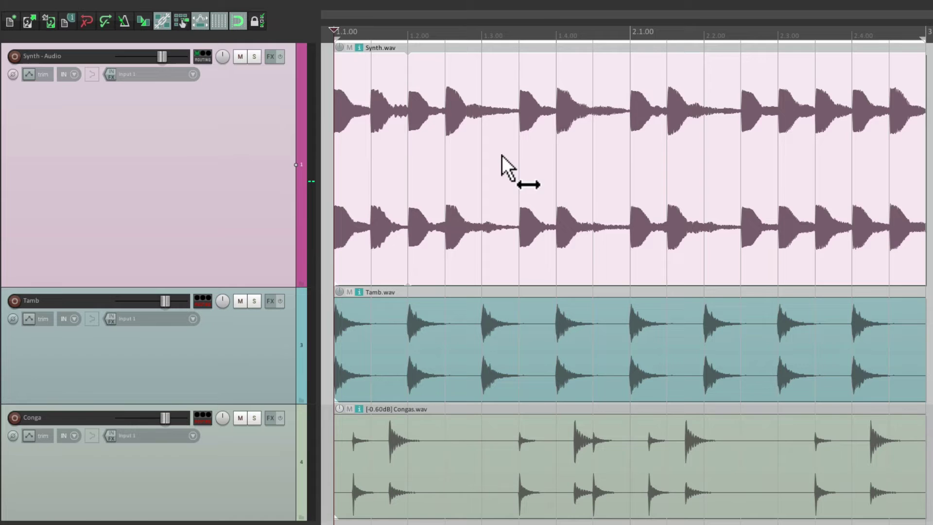
left_click_drag(502, 155, 546, 168)
key("space")
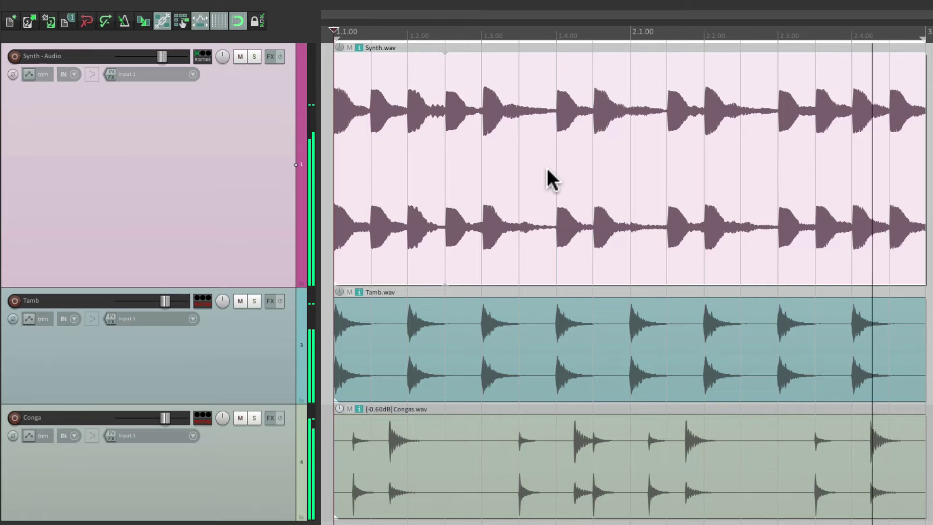
key("space")
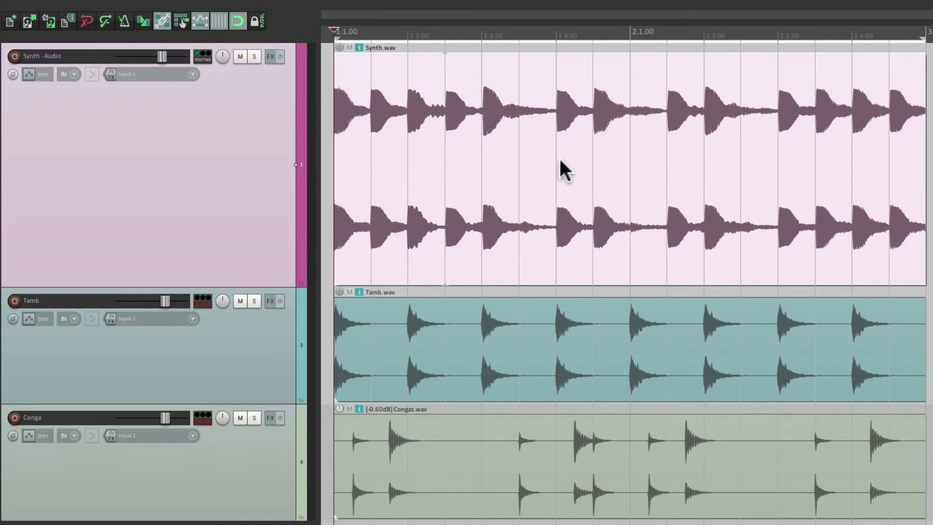
Slip the Synth.wav audio one beat right and back, then slip it again during playback.
left_click_drag(558, 160, 447, 171)
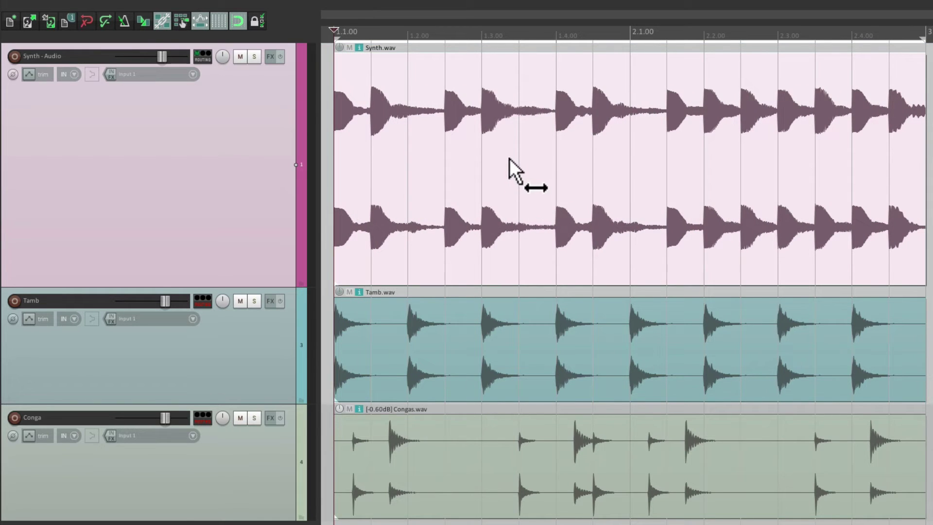
left_click_drag(509, 158, 473, 161)
key("space")
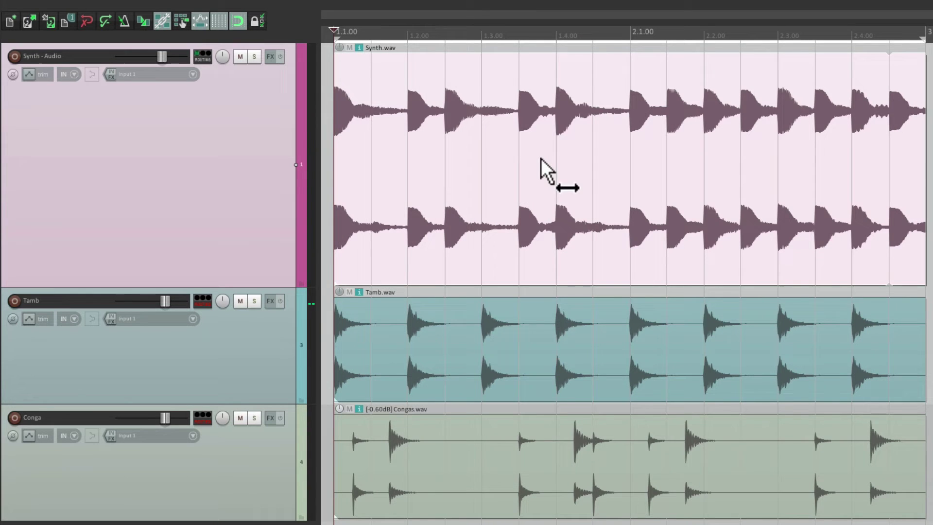
left_click_drag(541, 159, 468, 165)
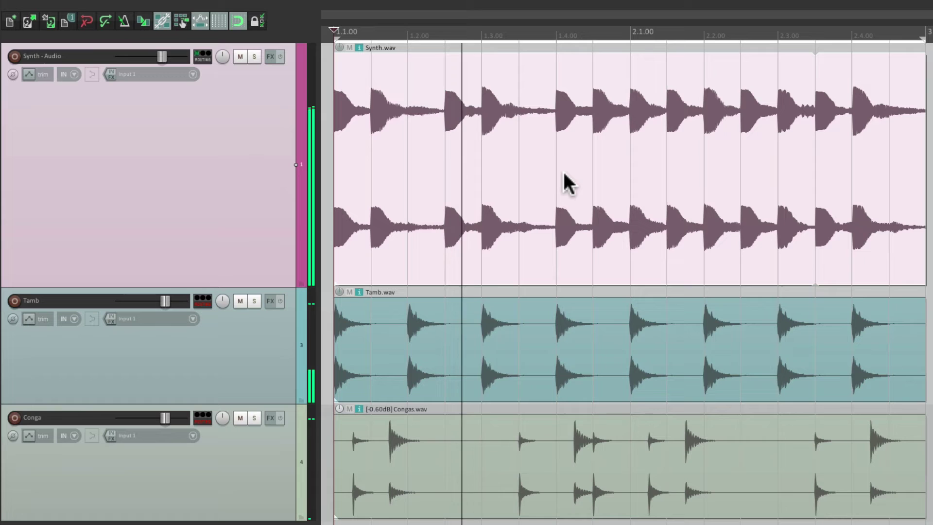
key("space")
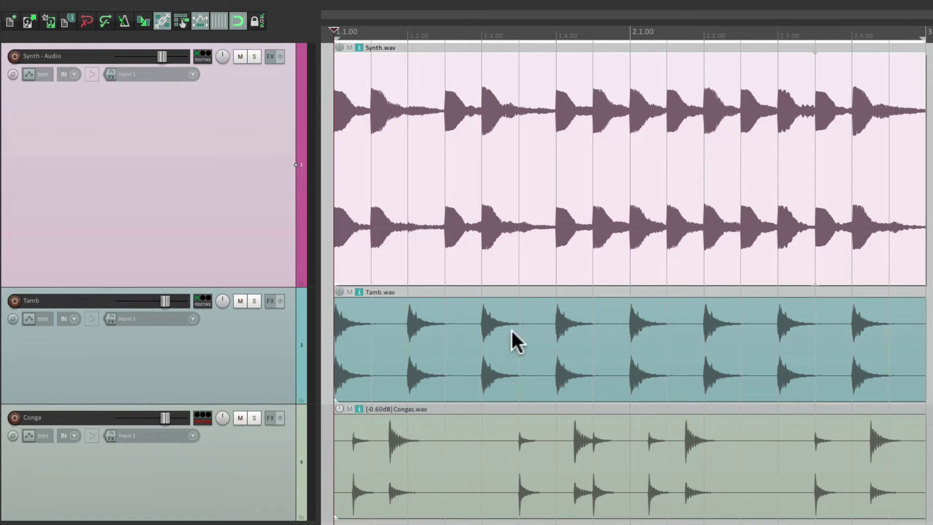
Audition the loops, then slip the Tamb audio later inside its item and play it back.
key("space")
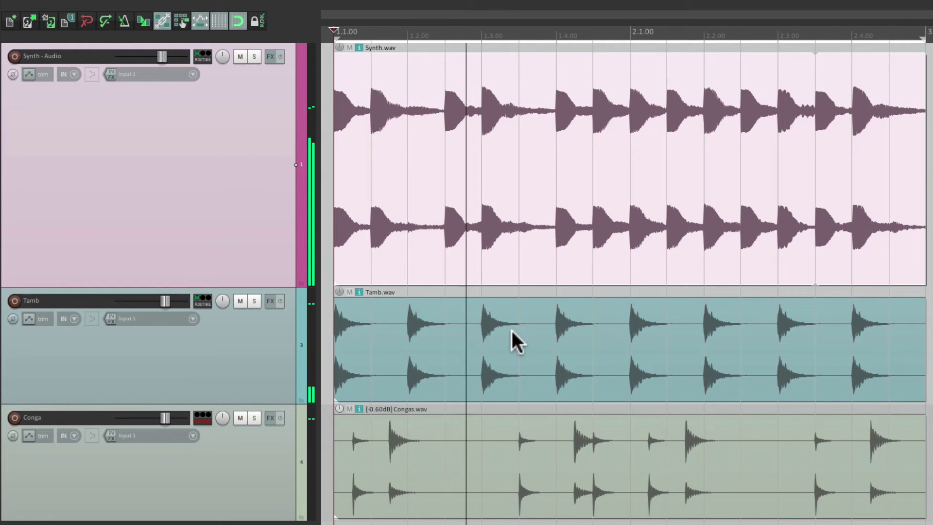
key("space")
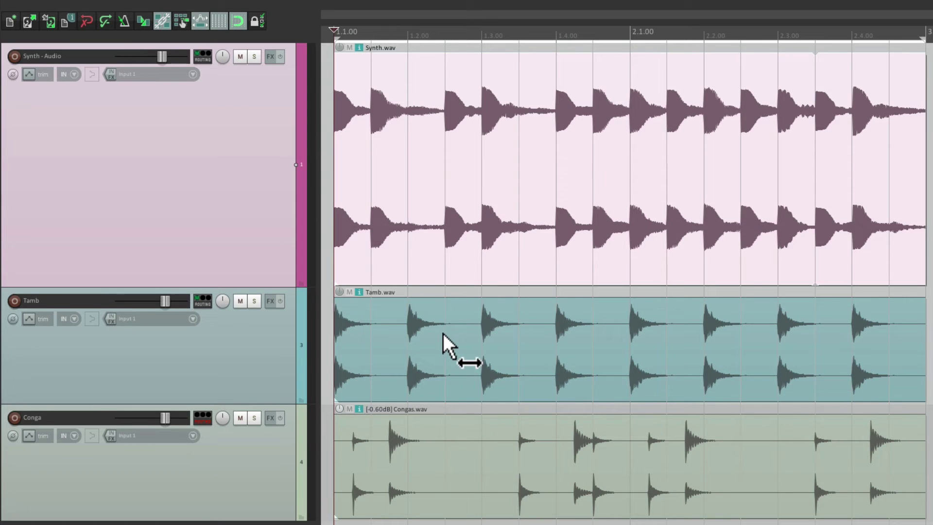
left_click_drag(443, 333, 488, 331)
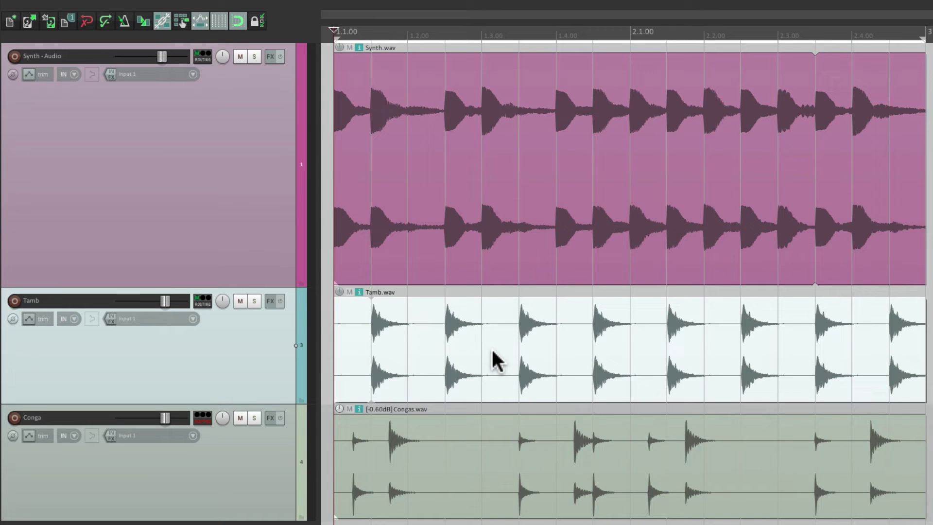
key("space")
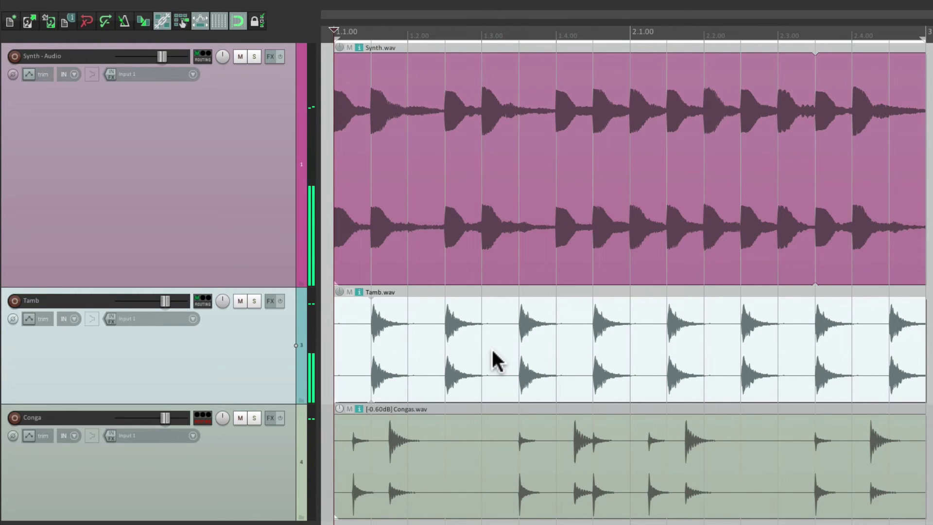
key("space")
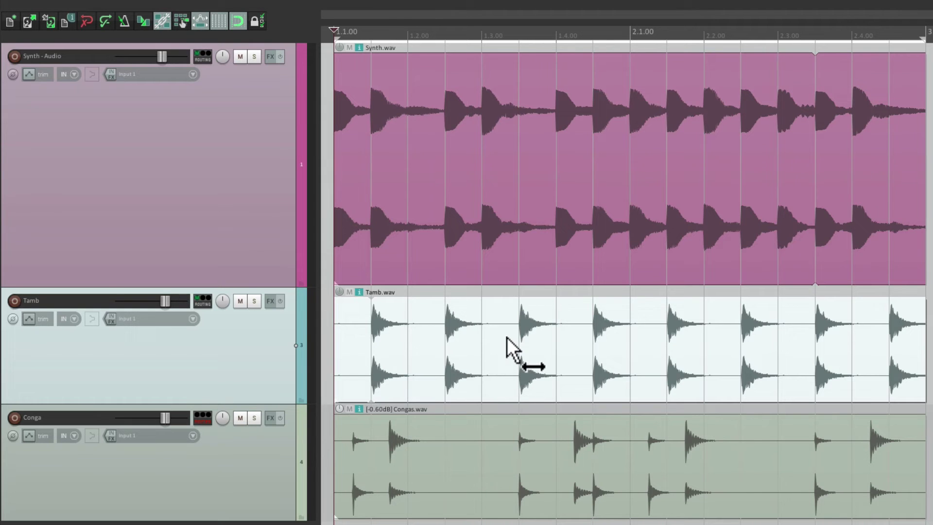
Slip the tambourine hits one grid step earlier, then back to start offset 1.3.50, auditioning each.
left_click_drag(529, 367, 504, 355)
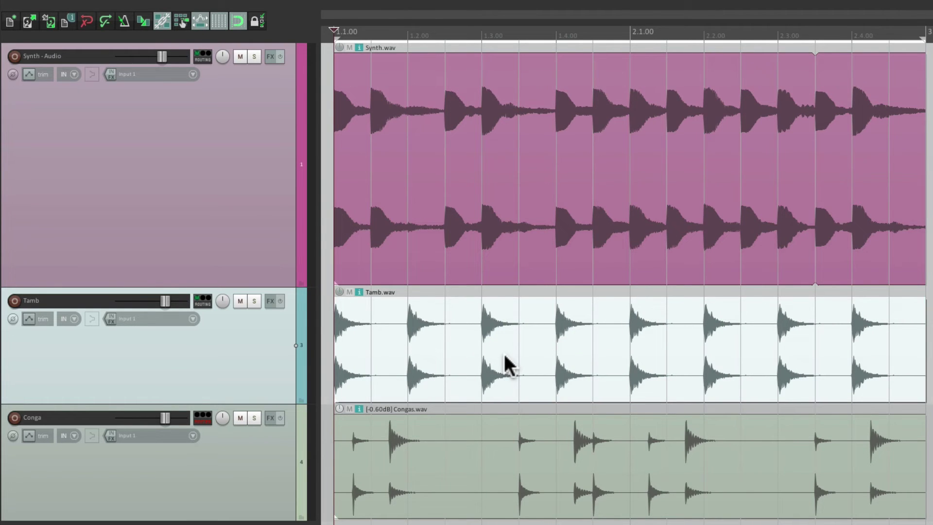
key("space")
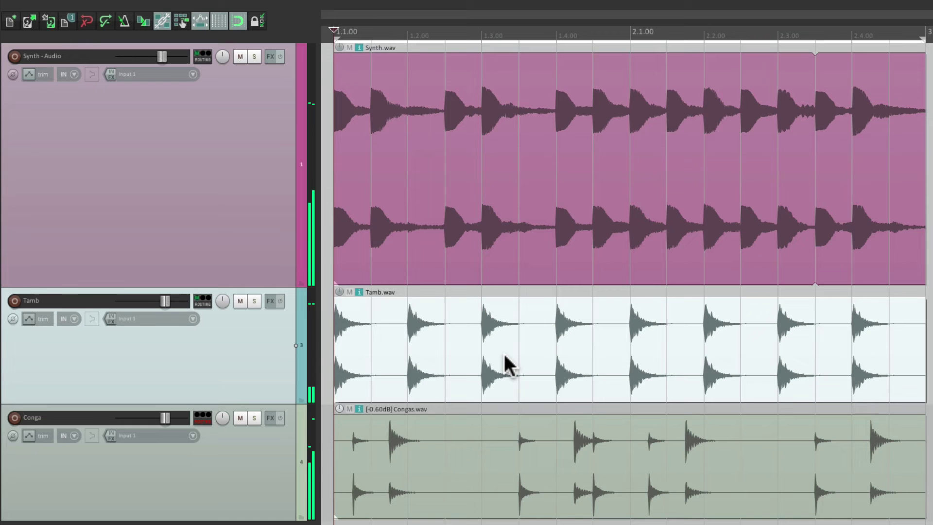
left_click_drag(498, 353, 512, 342)
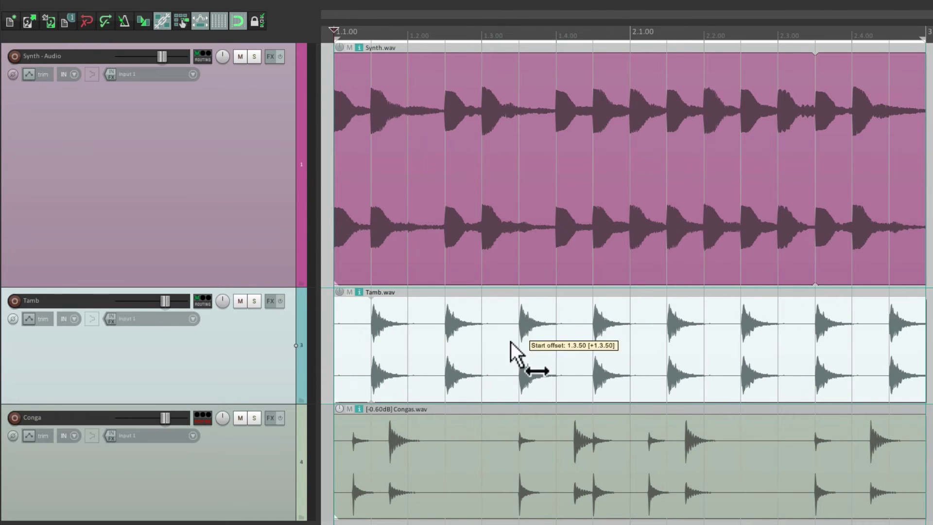
key("space")
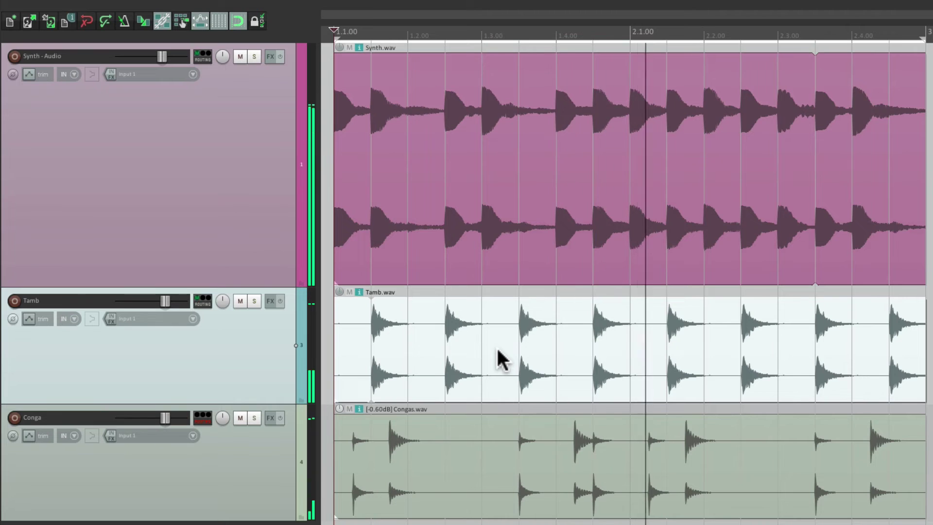
key("space")
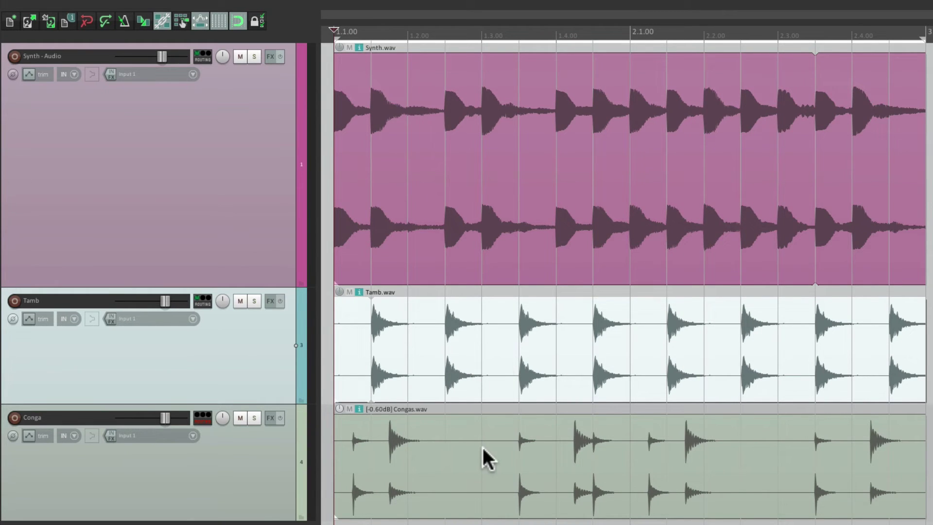
Mute the Tamb track and play the synth and conga loops without it.
left_click(243, 302)
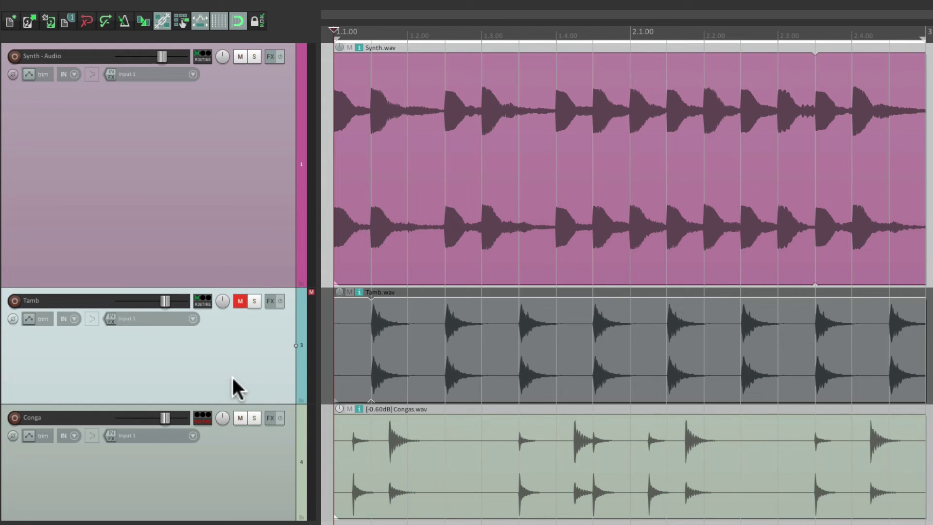
key("space")
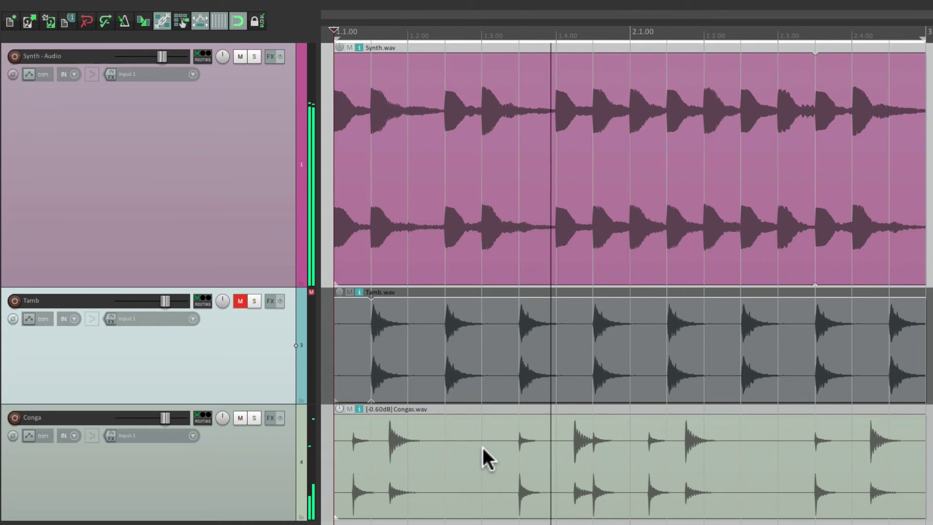
key("space")
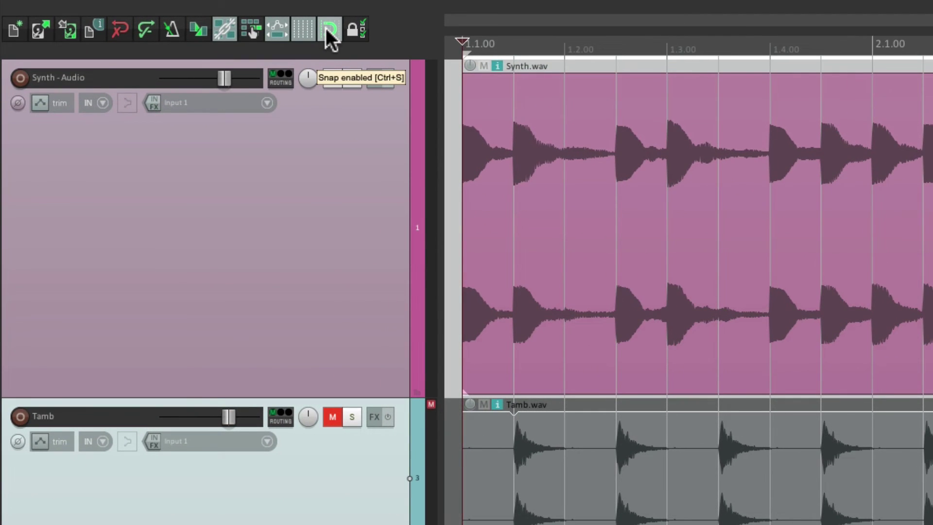
Set the grid line spacing to 1/16 in the Snap/Grid Settings.
right_click(328, 30)
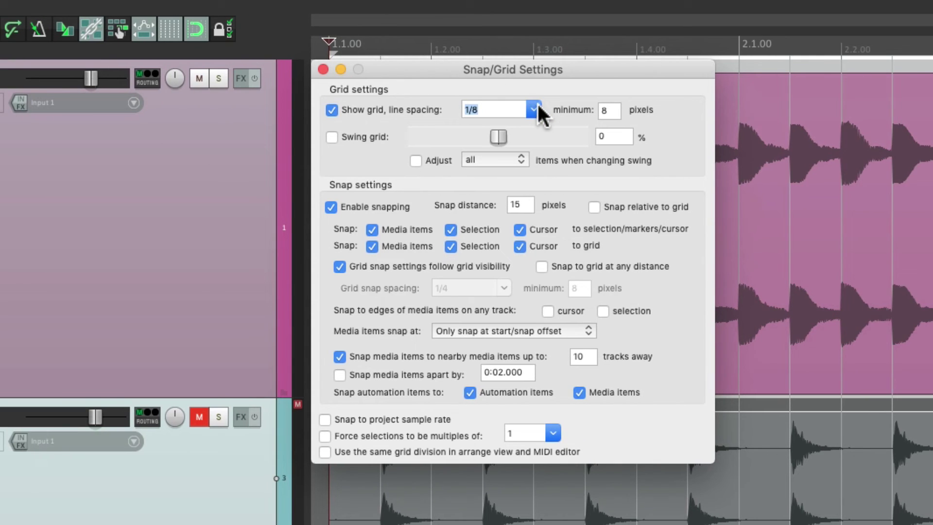
left_click(534, 109)
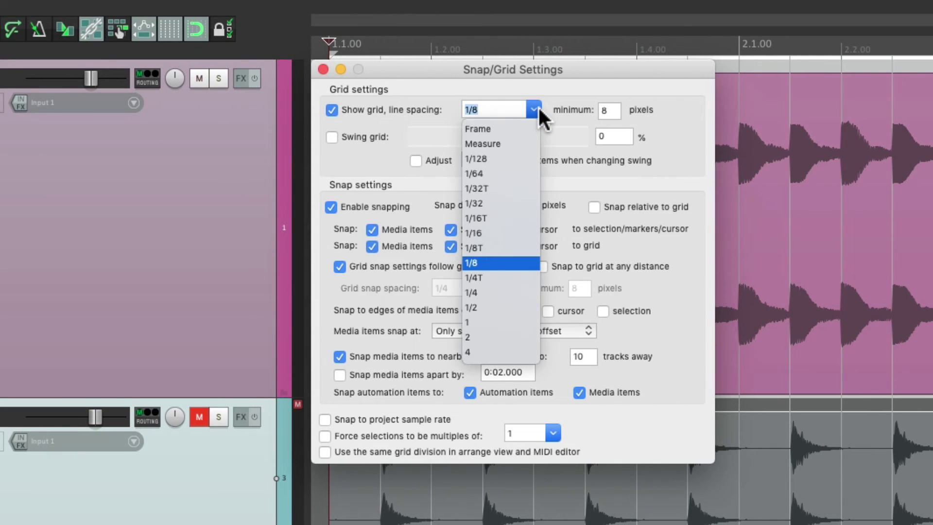
left_click(491, 232)
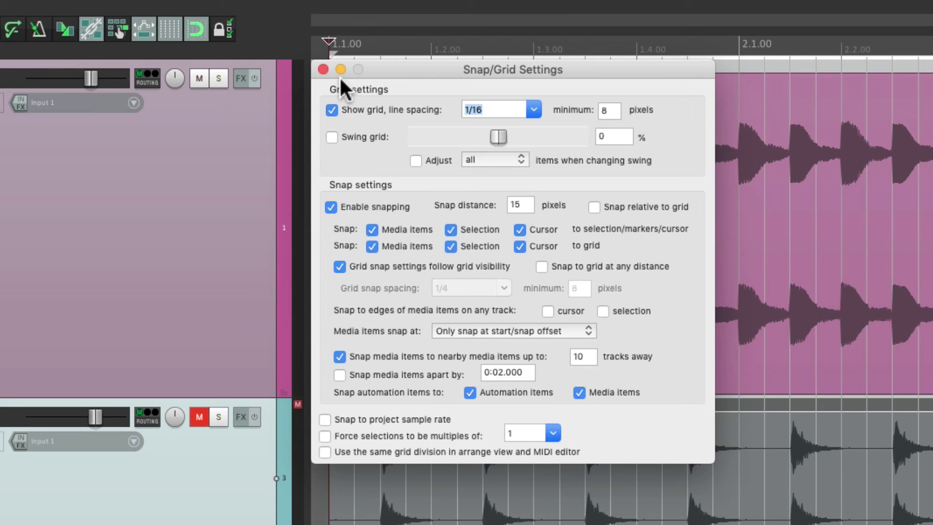
left_click(323, 68)
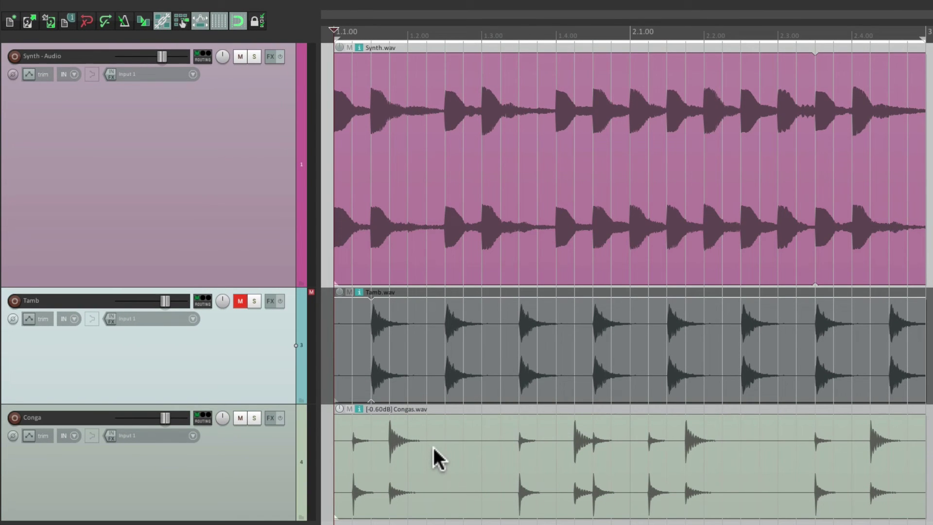
Slip the conga hits earlier, then later along the grid inside their item while auditioning.
left_click_drag(435, 450, 421, 453)
key("space")
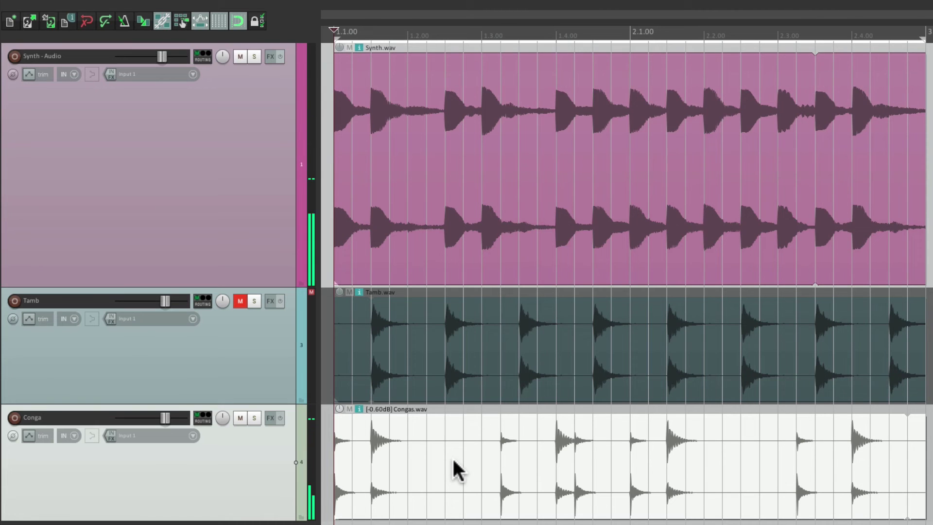
key("space")
left_click_drag(440, 439, 471, 452)
key("space")
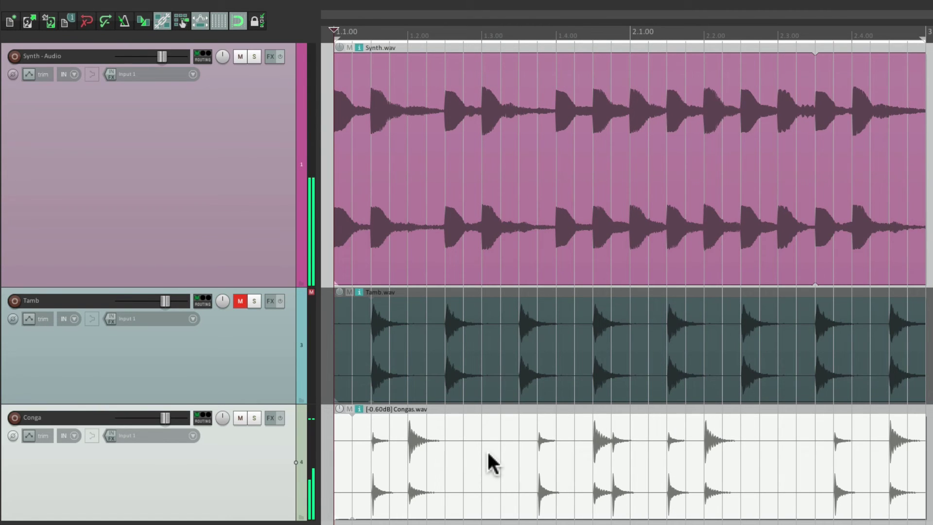
left_click_drag(474, 447, 493, 455)
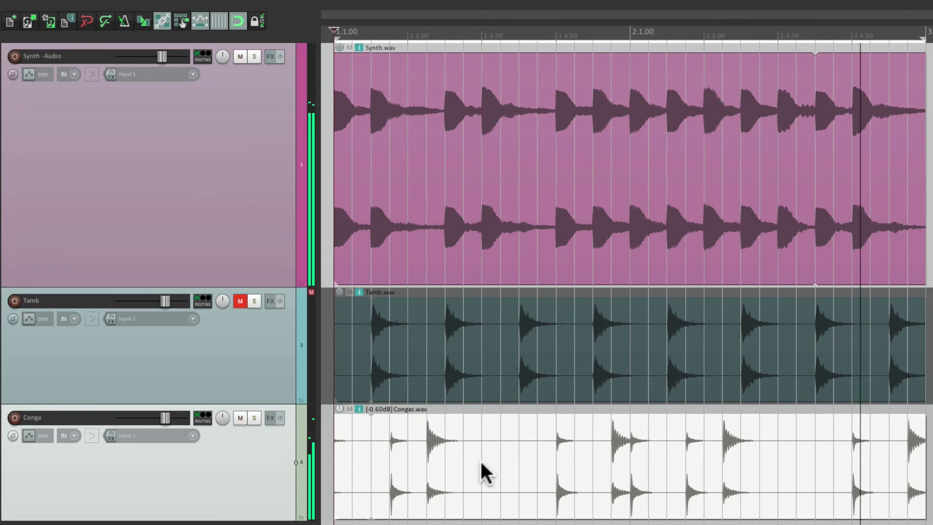
Unmute the Tamb track and slip its hits back to zero start offset.
left_click(240, 299)
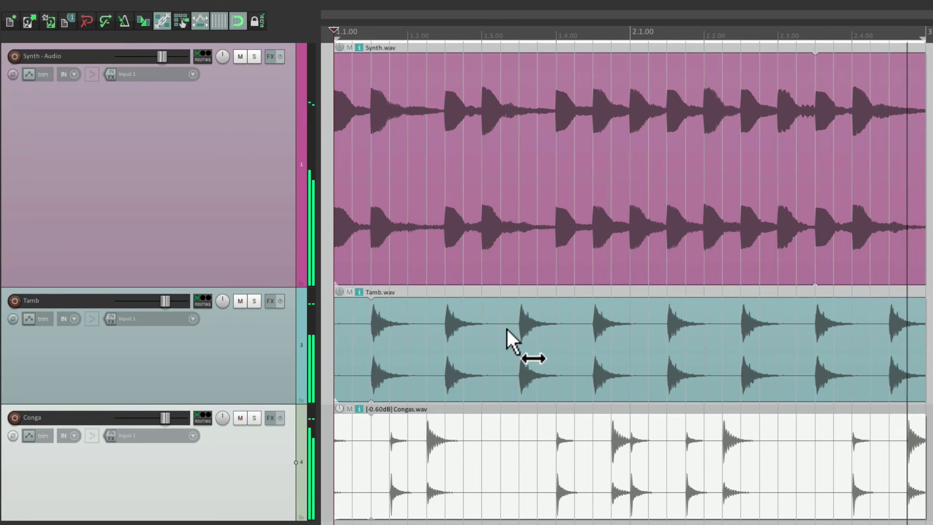
left_click_drag(508, 330, 495, 355)
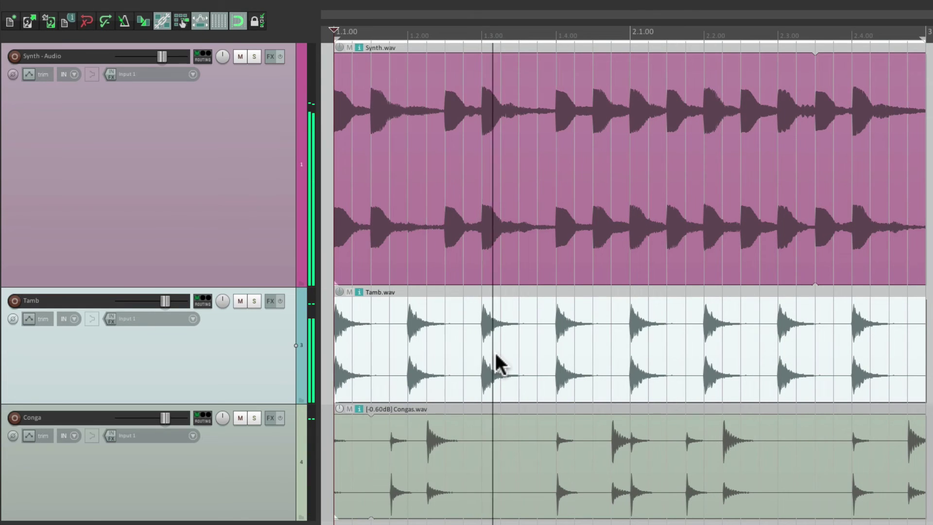
key("space")
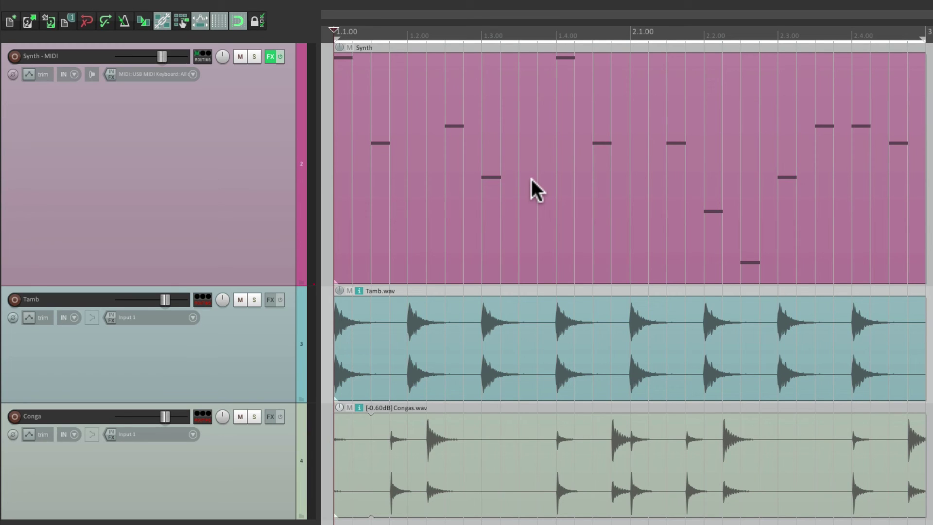
Audition the synth MIDI loop, then coarsen the grid back to eighths with Alt+G.
key("space")
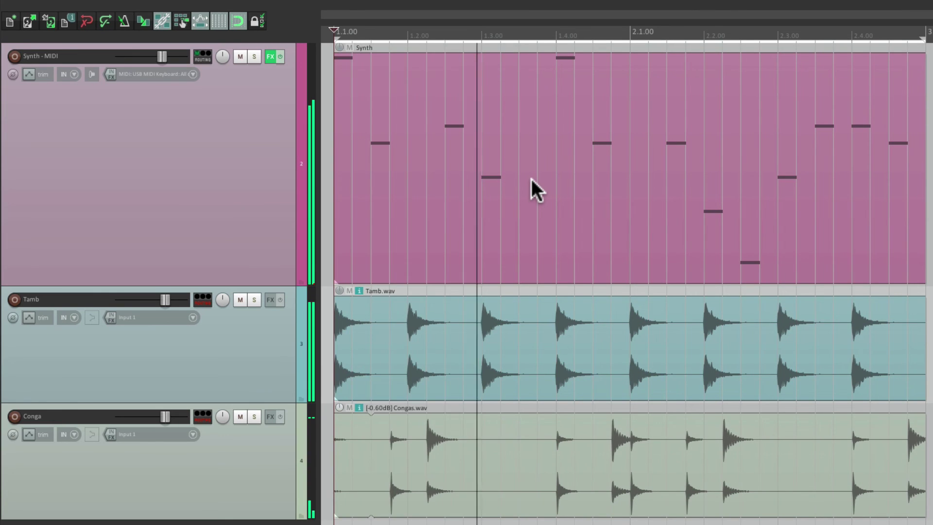
key("space")
key("alt+g")
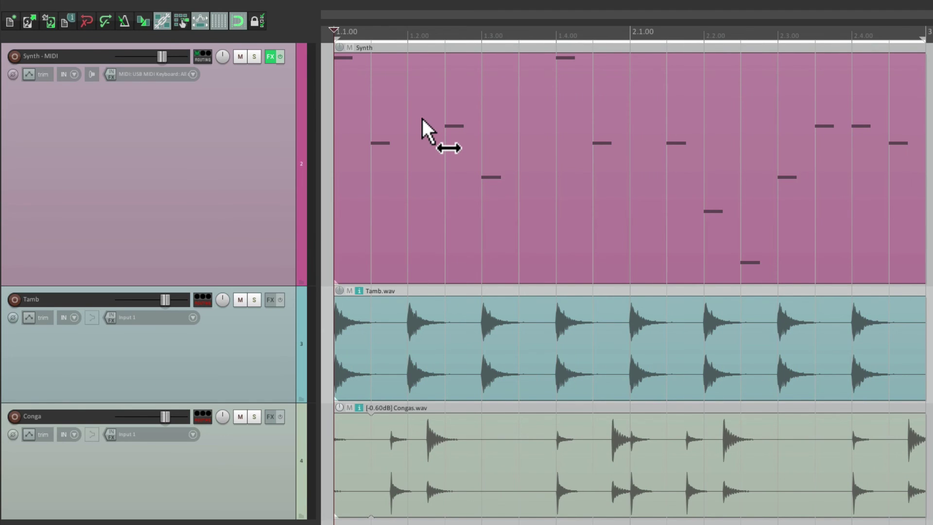
Slip the Synth MIDI notes left and right along the grid inside their item during playback.
left_click_drag(419, 109, 456, 108)
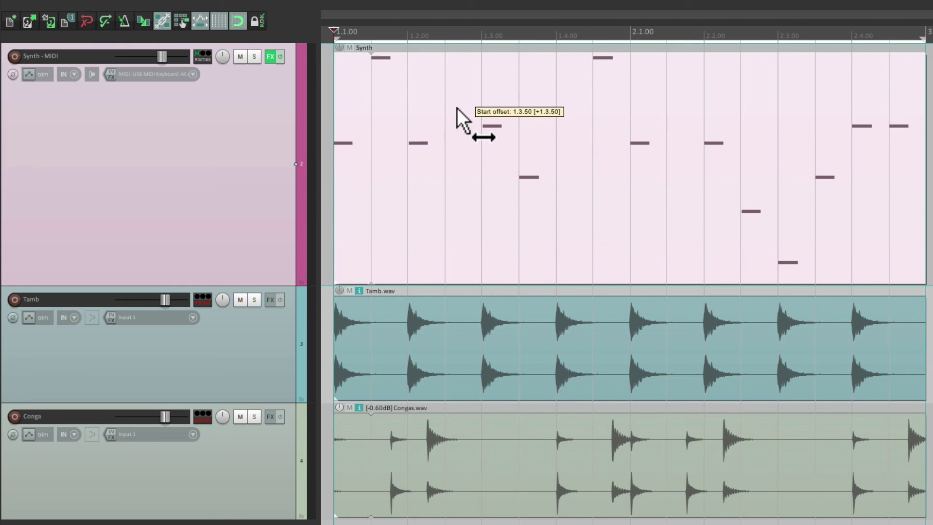
left_click_drag(456, 108, 395, 113)
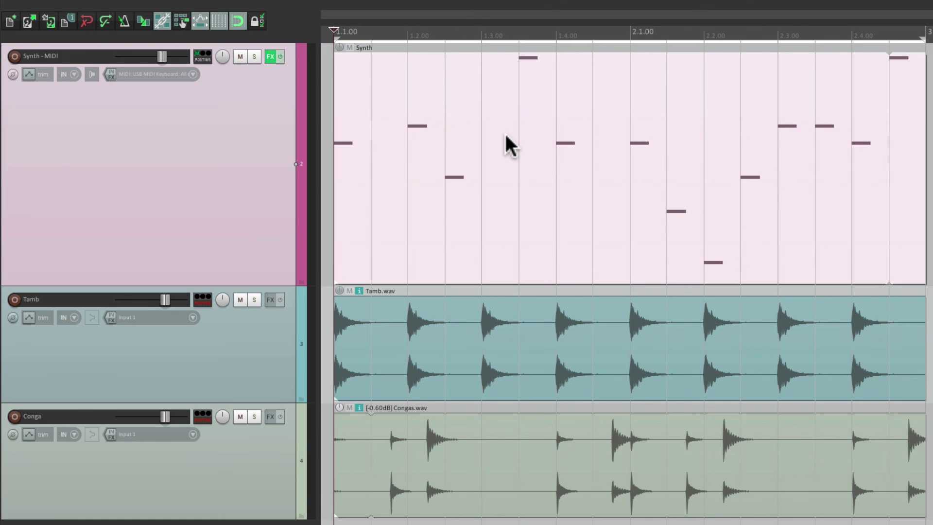
key("space")
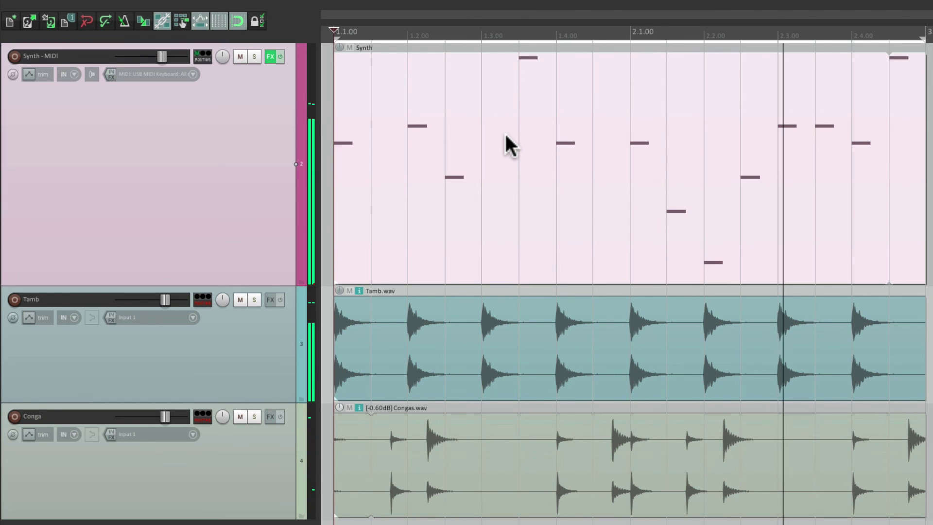
left_click_drag(508, 132, 641, 132)
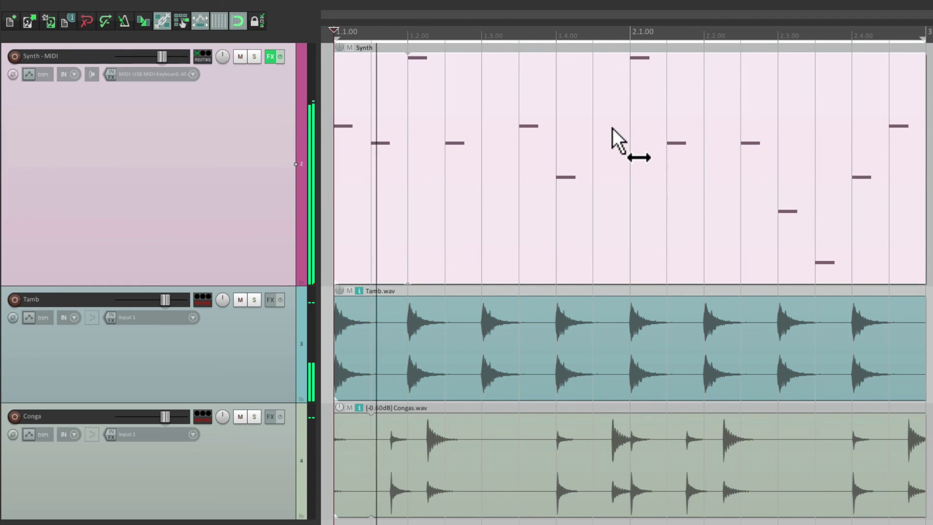
left_click_drag(612, 128, 466, 146)
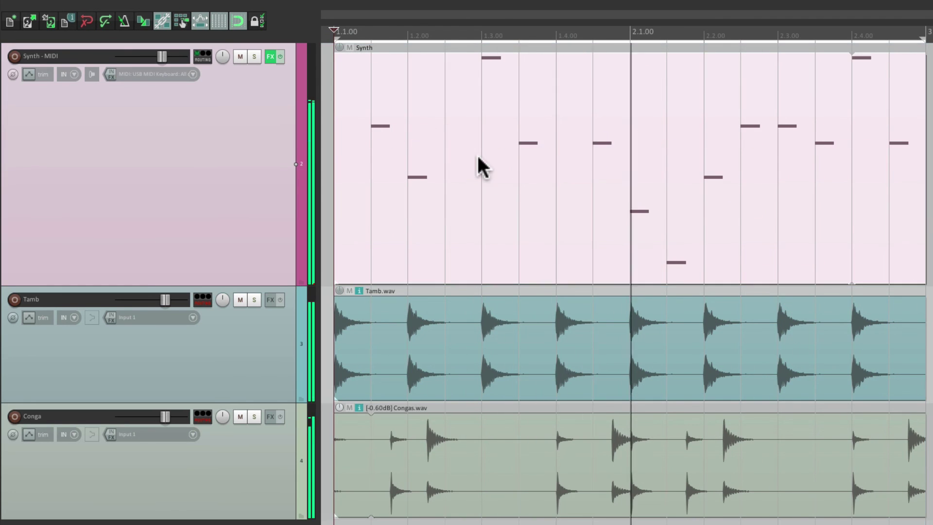
left_click_drag(559, 126, 387, 132)
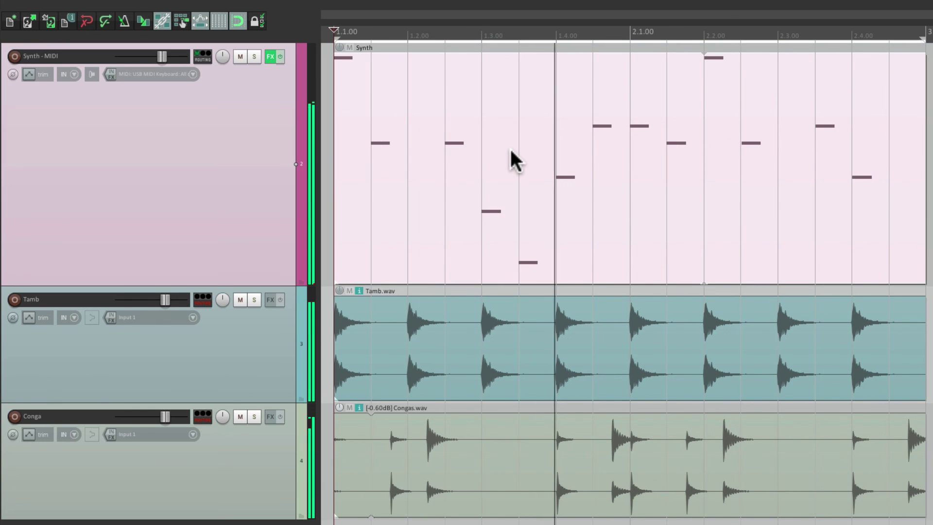